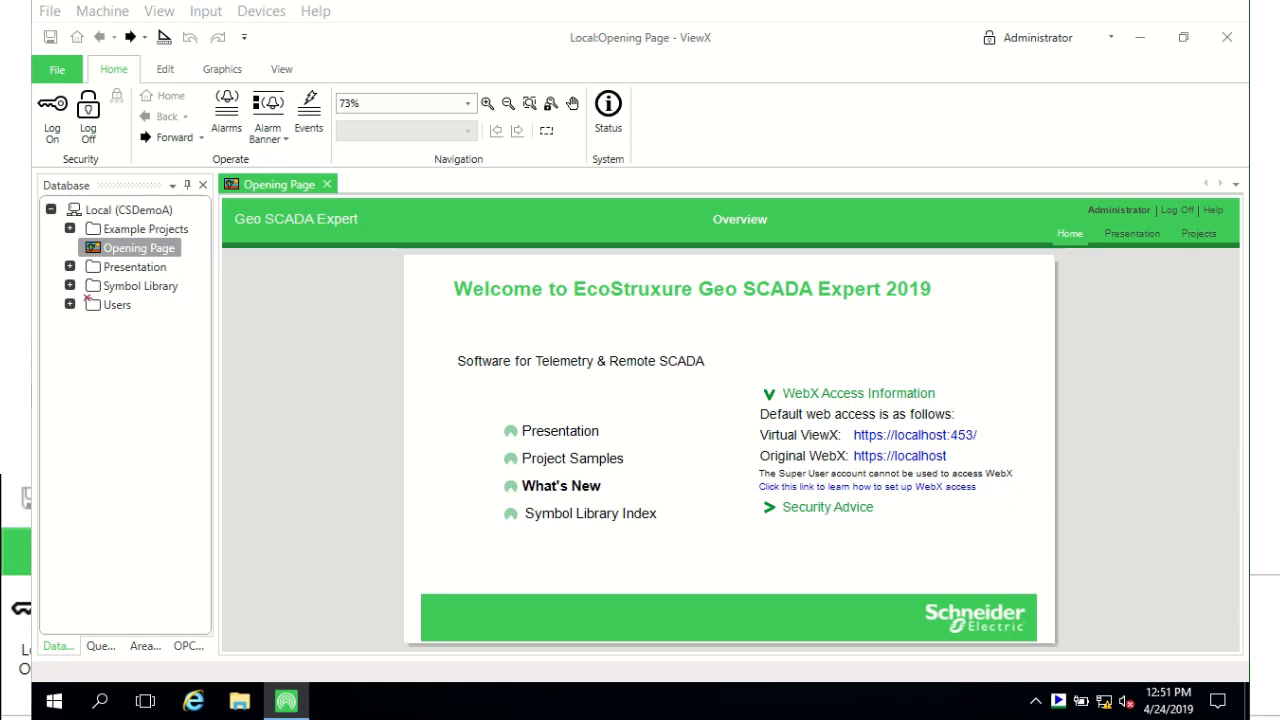
# - Open Windows Services through a 'ser' Start search and select the ClearSCADA Server service
pyautogui.click(54, 702)
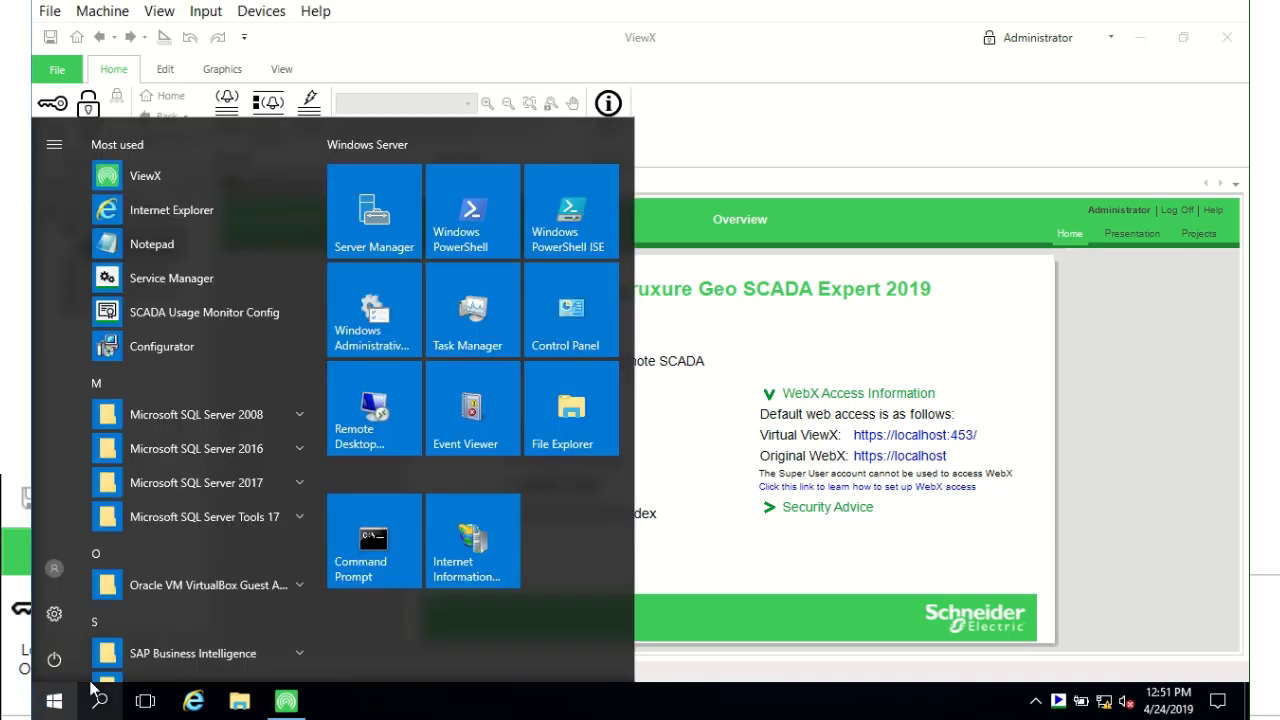
pyautogui.write('ser')
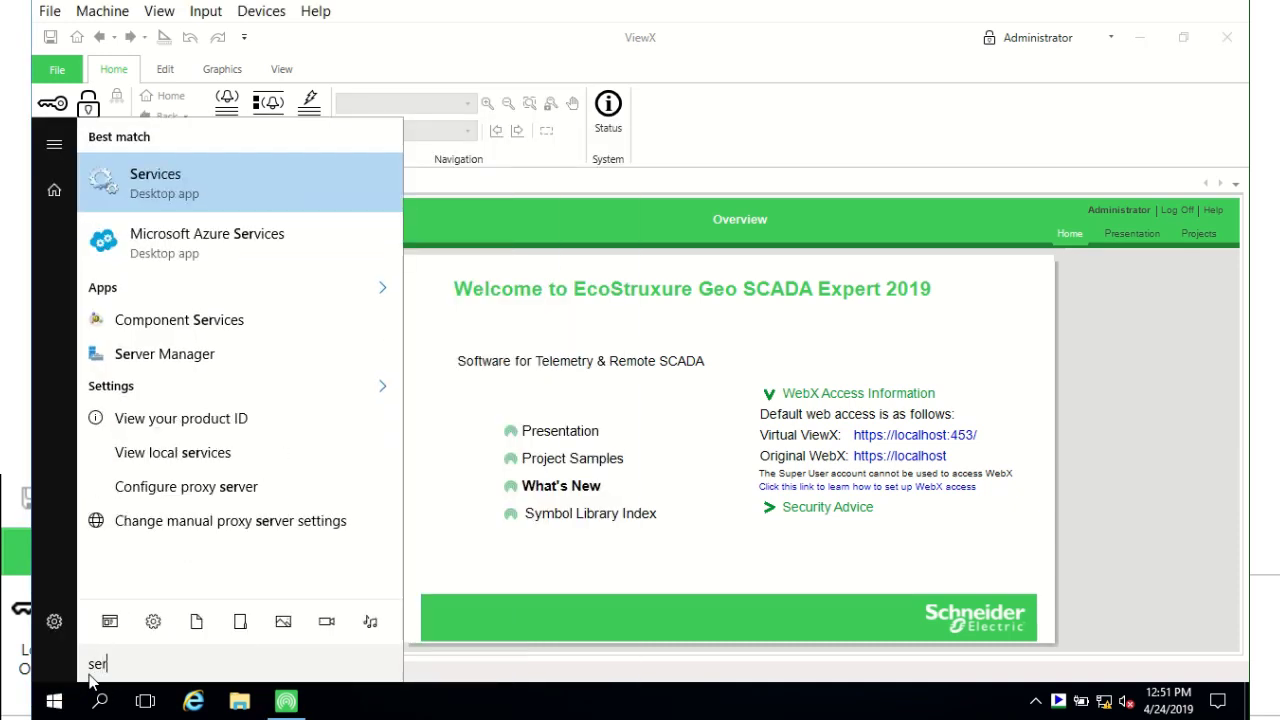
pyautogui.click(178, 188)
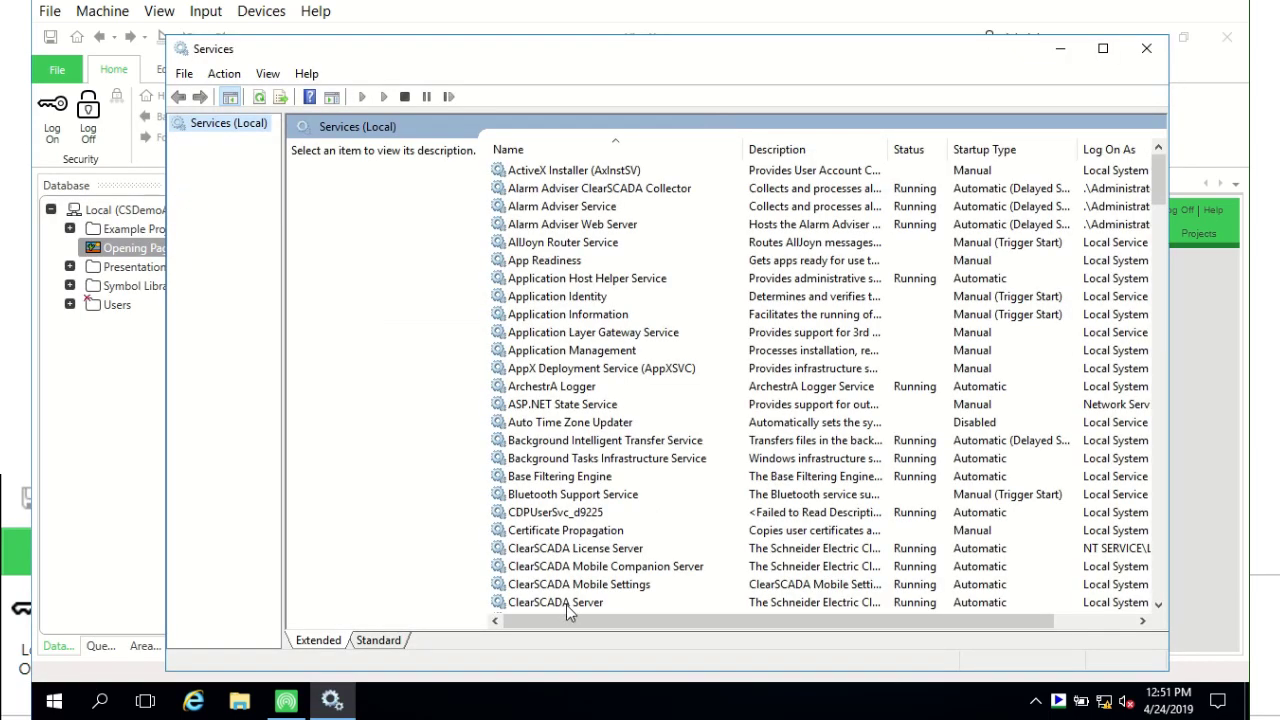
pyautogui.click(568, 604)
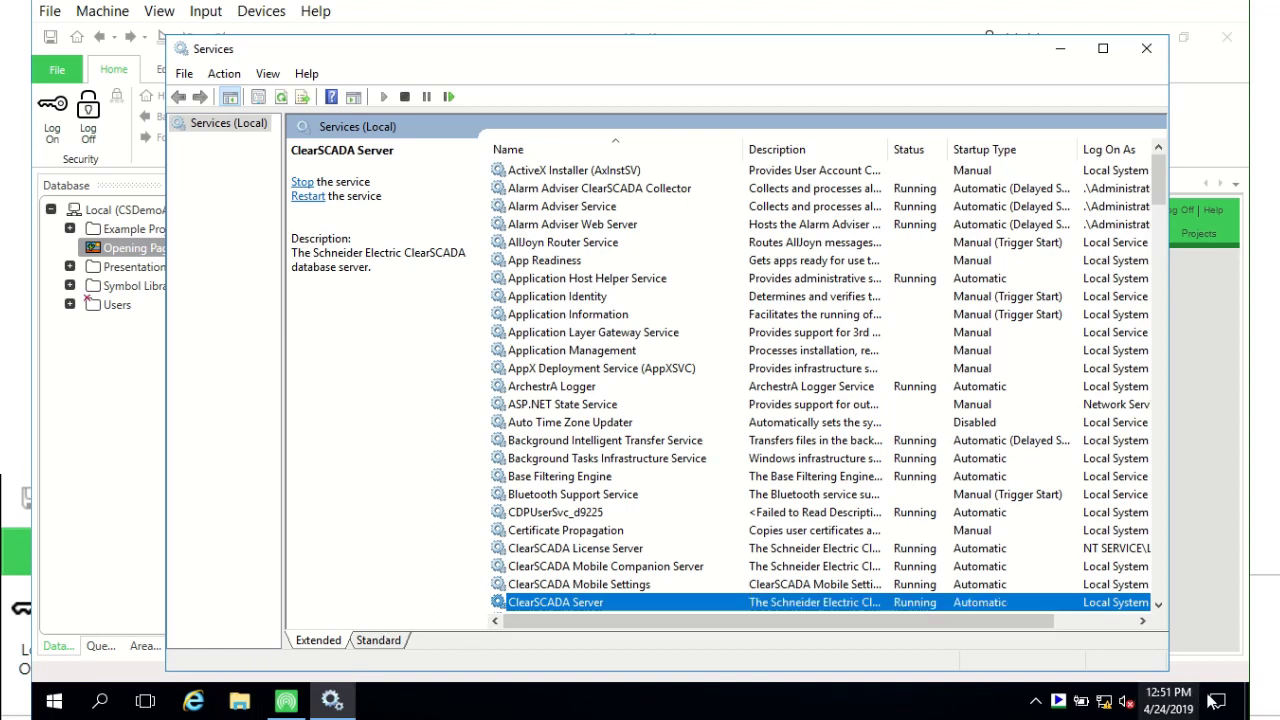
# - Launch ClearSCADA Service Manager from the desktop, check the tray server menu, then minimise it
pyautogui.click(1244, 705)
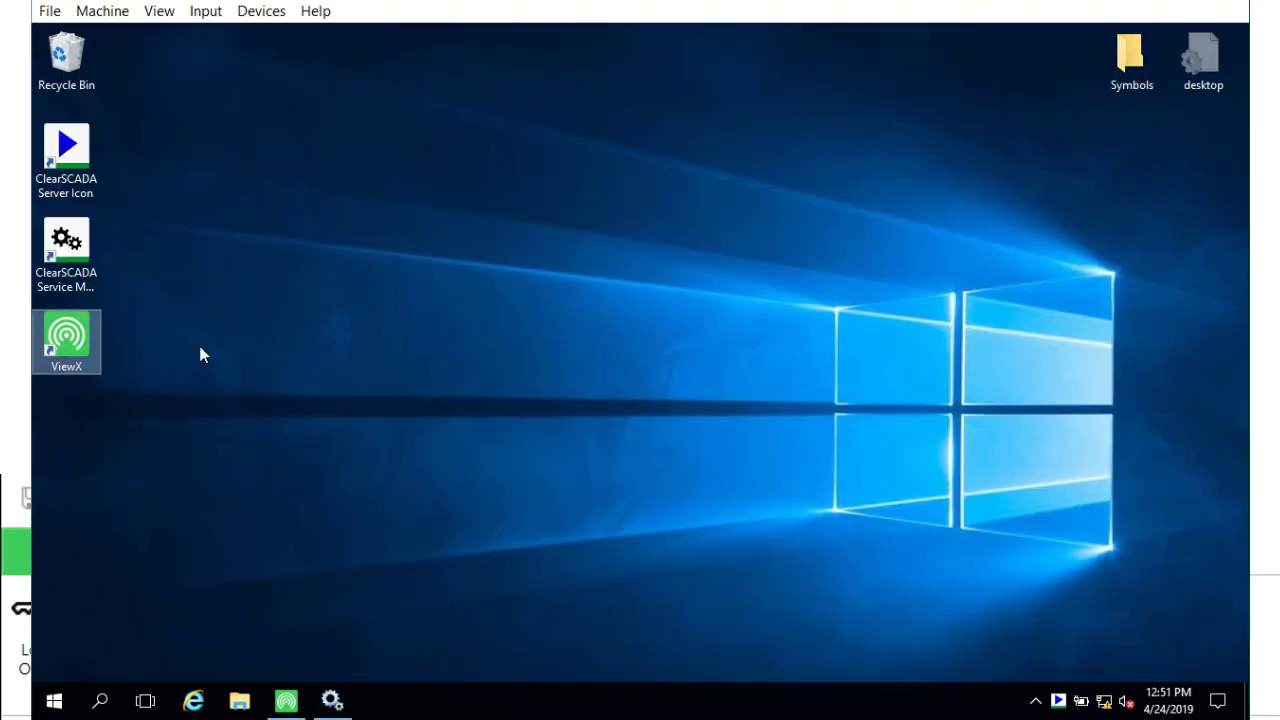
pyautogui.doubleClick(86, 236)
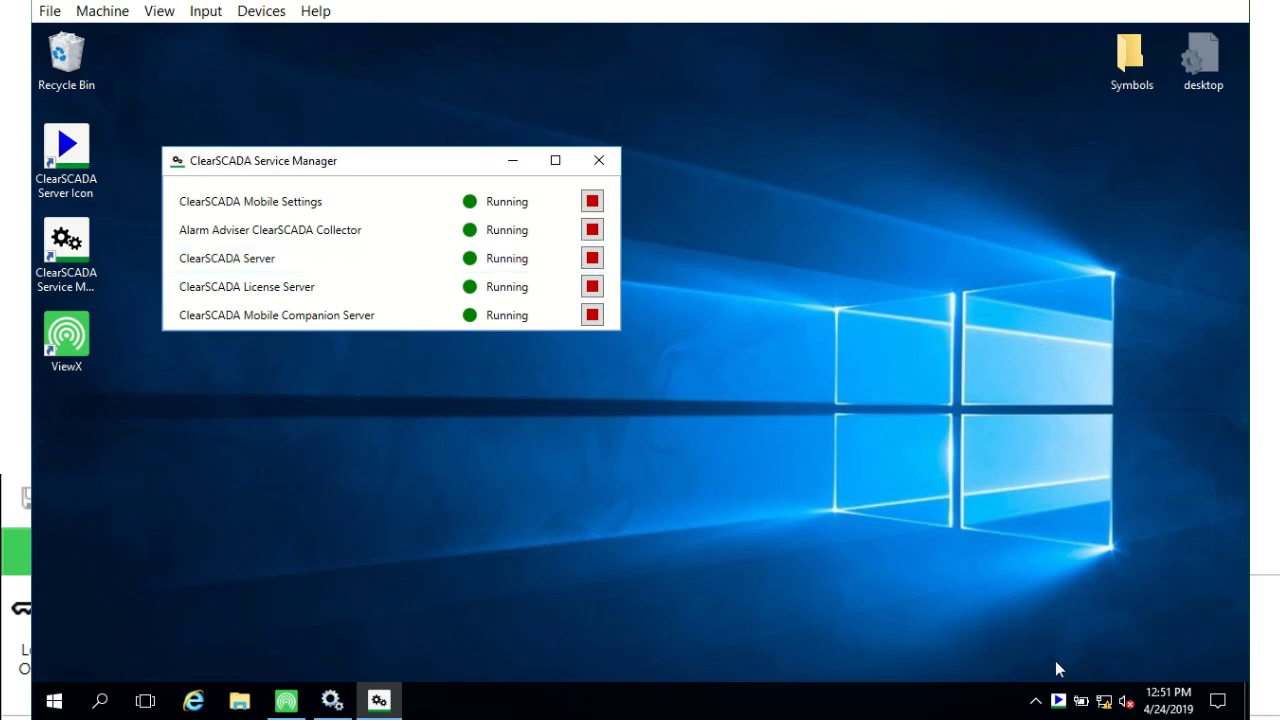
pyautogui.rightClick(1058, 701)
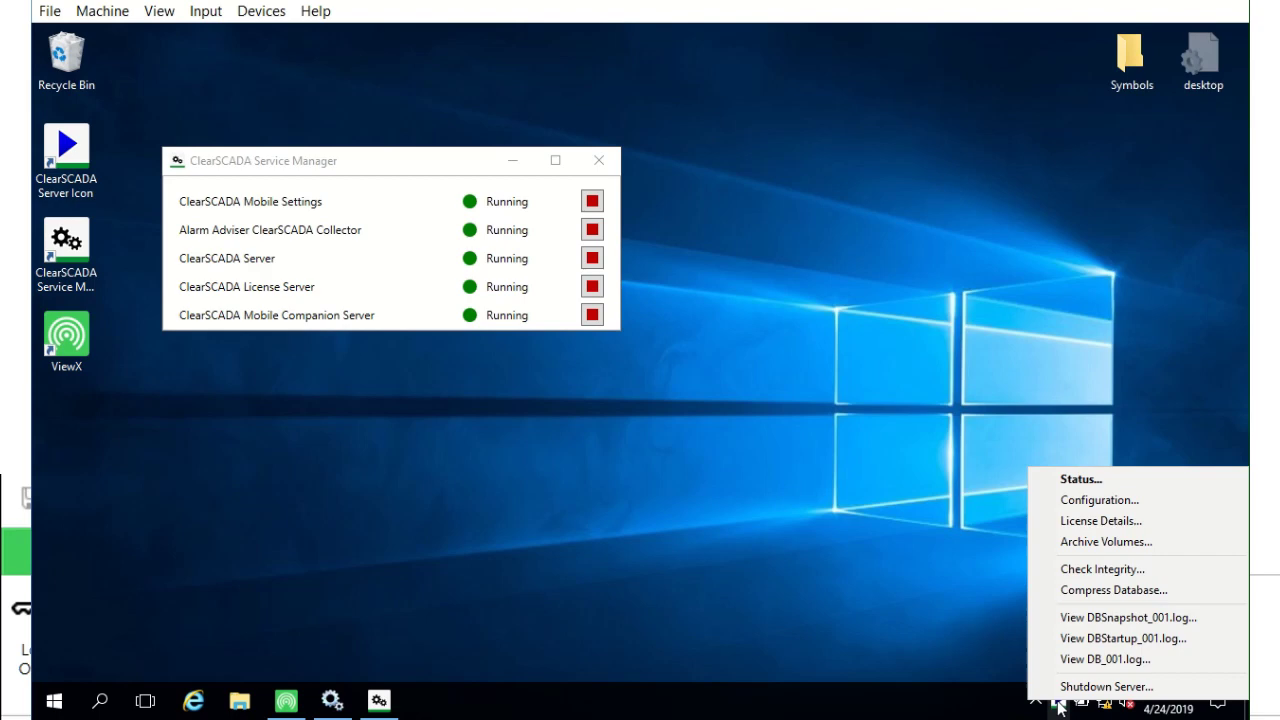
pyautogui.click(927, 609)
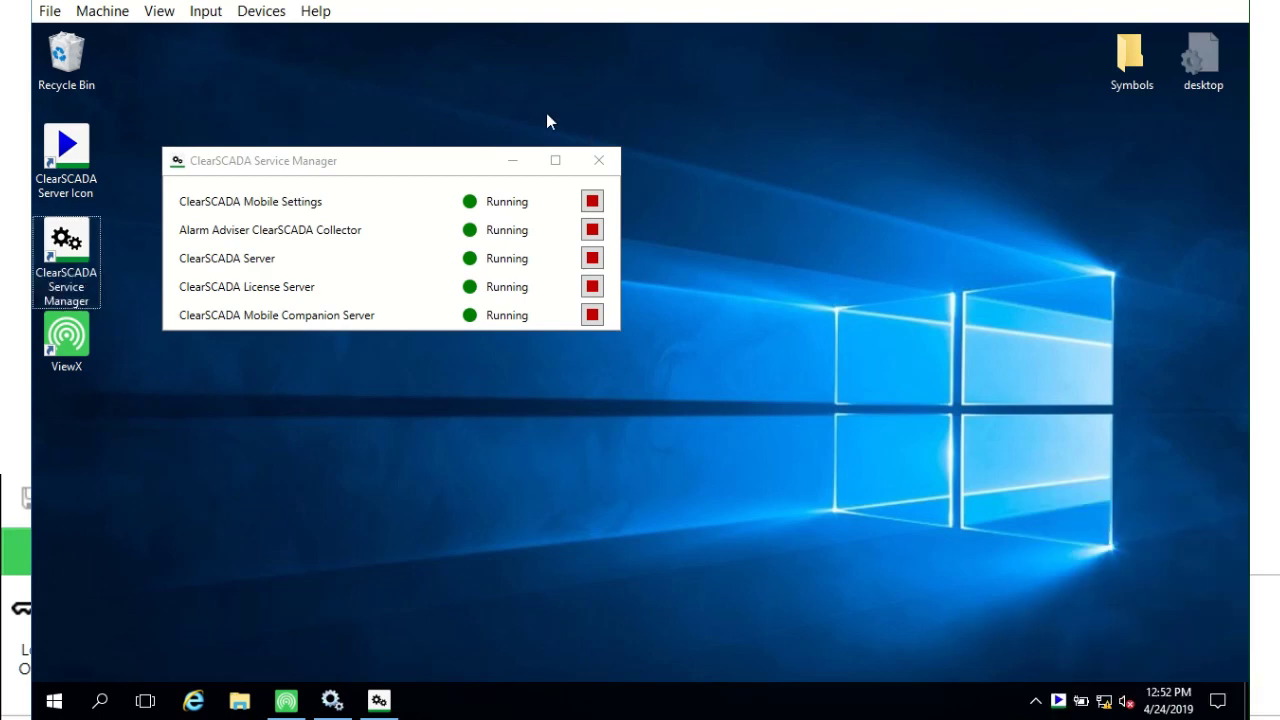
pyautogui.click(512, 161)
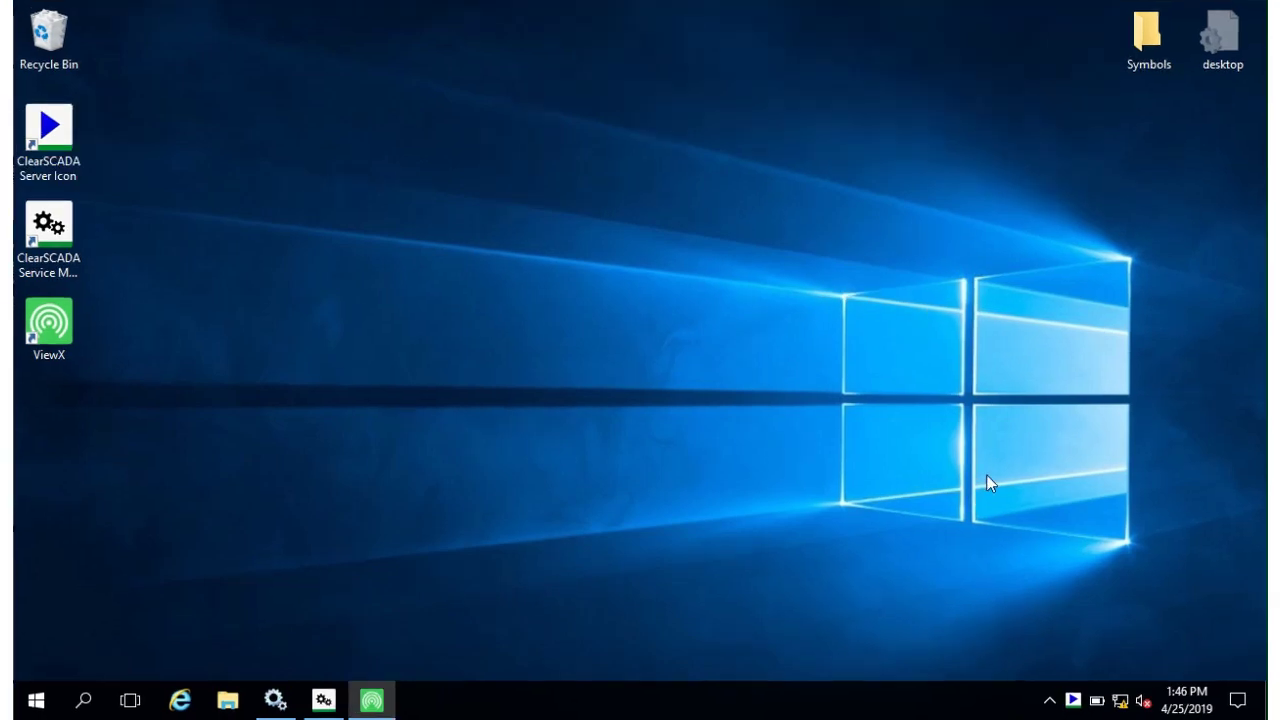
# - Open ClearSCADA Server Status from the tray icon and expand Local and server 10.0.2.7
pyautogui.rightClick(1073, 700)
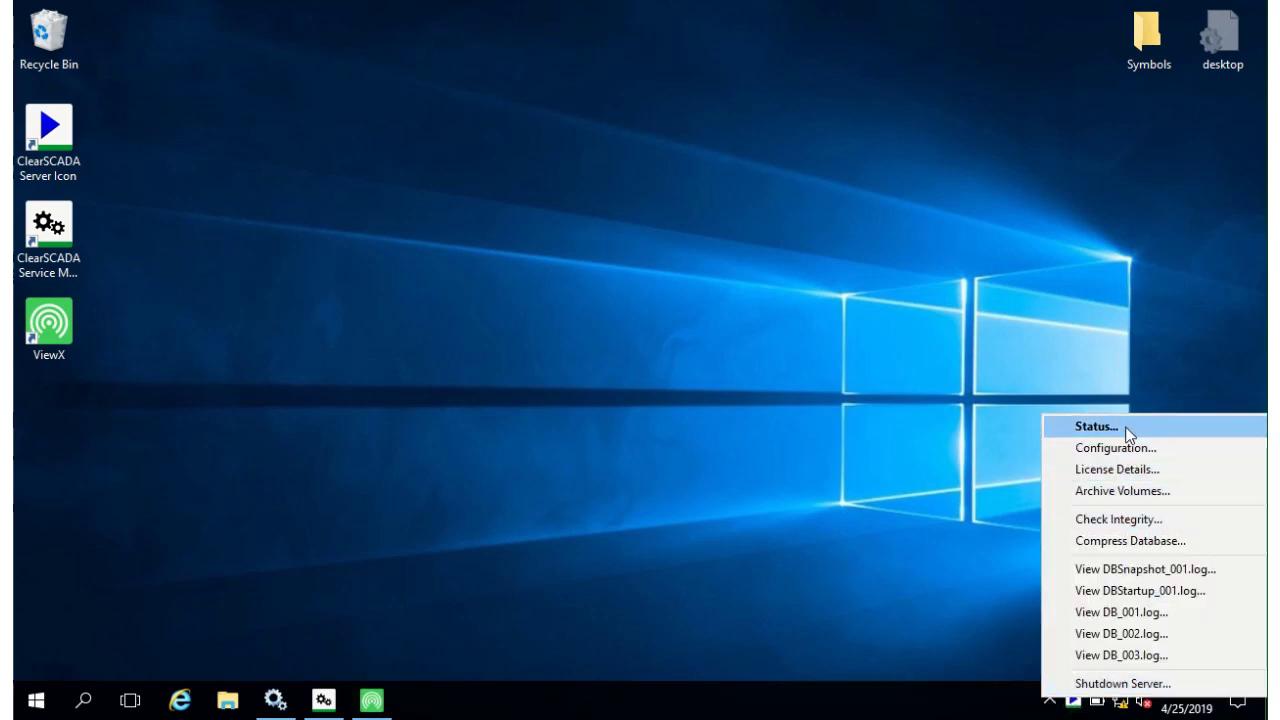
pyautogui.click(1096, 426)
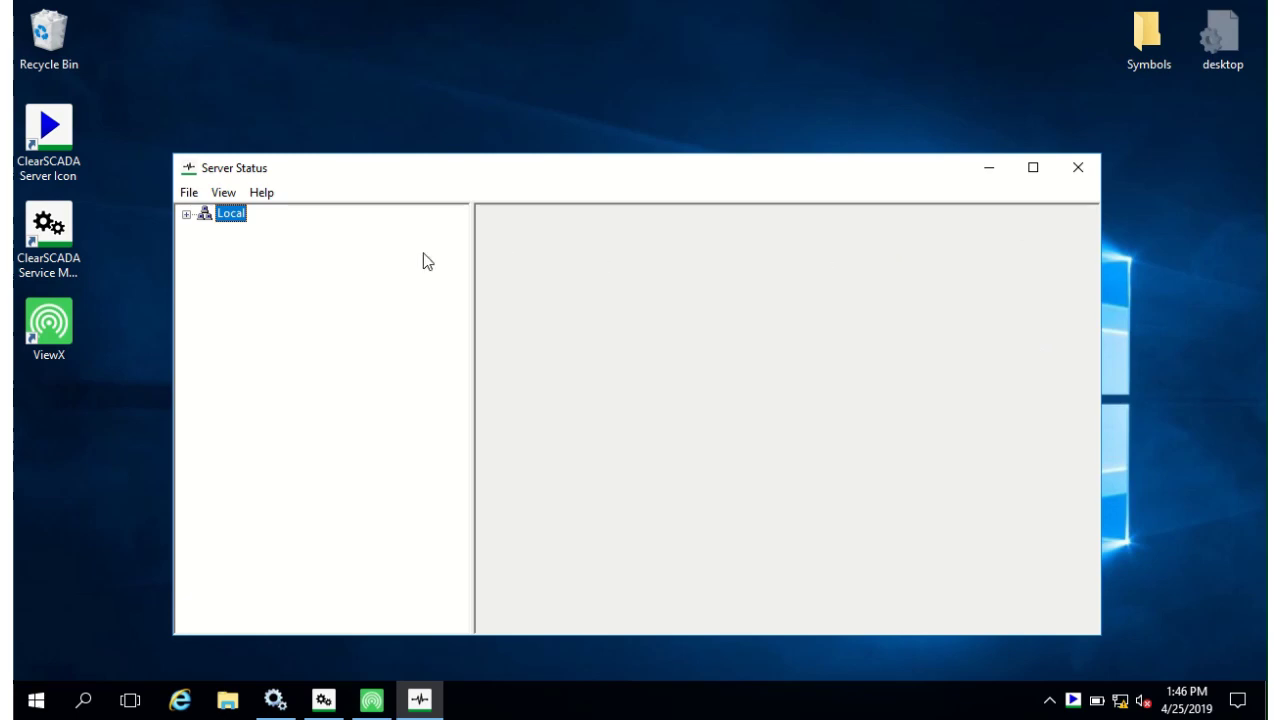
pyautogui.click(186, 215)
pyautogui.click(205, 232)
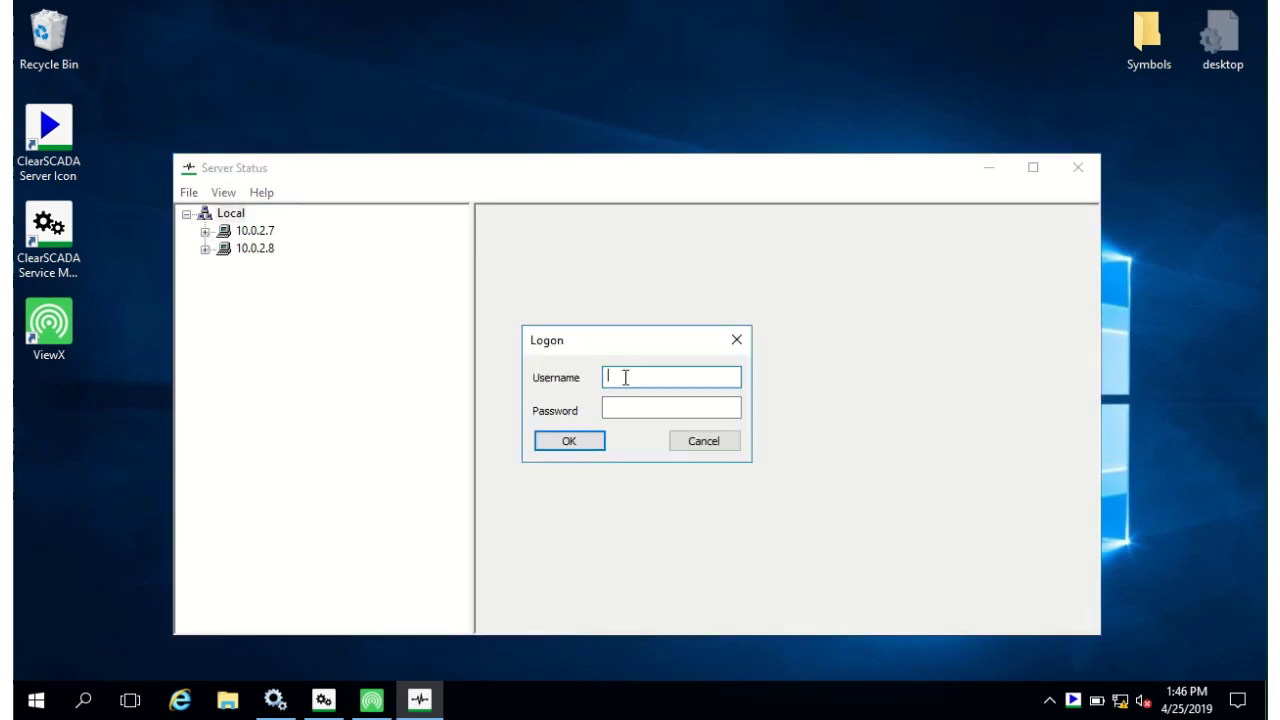
# - Enter the Administrator username and the account password in the Logon dialog
pyautogui.write('Administrator')
pyautogui.press('Tab')
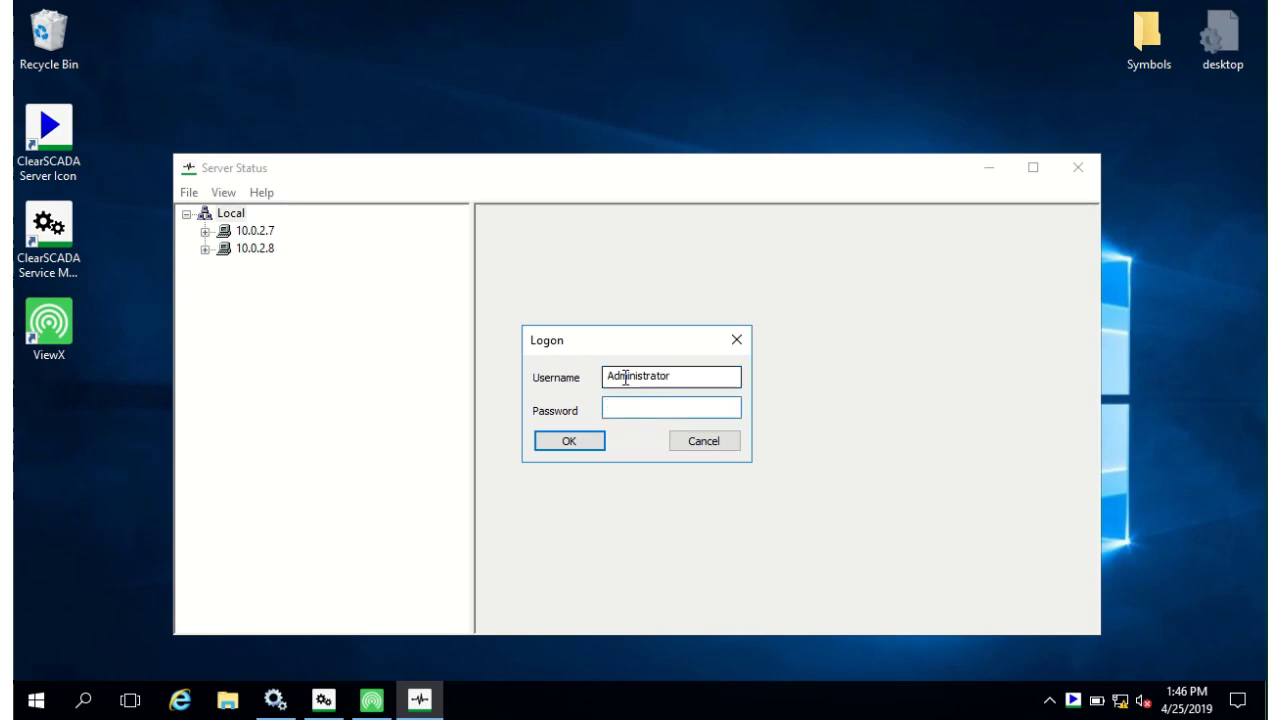
pyautogui.hotkey('ctrl', 'v')
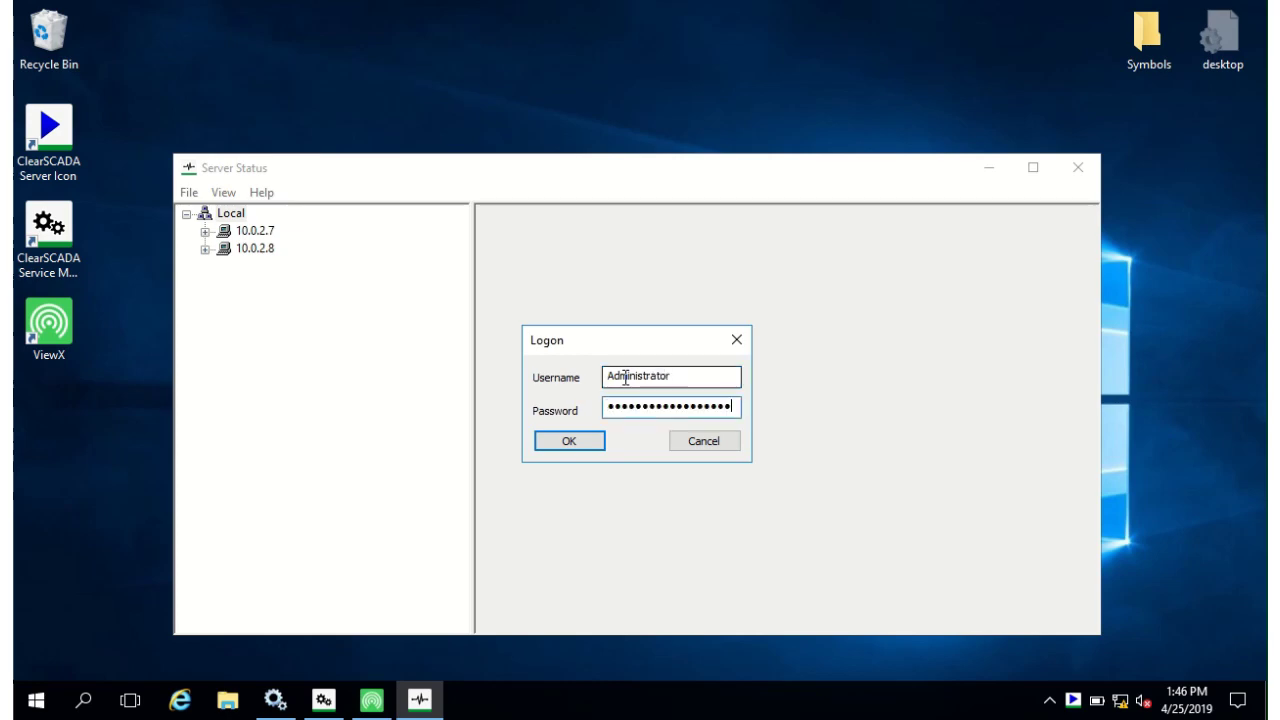
# - Log on to 10.0.2.7 and read through its General Information page (state Main, port 5481)
pyautogui.click(570, 441)
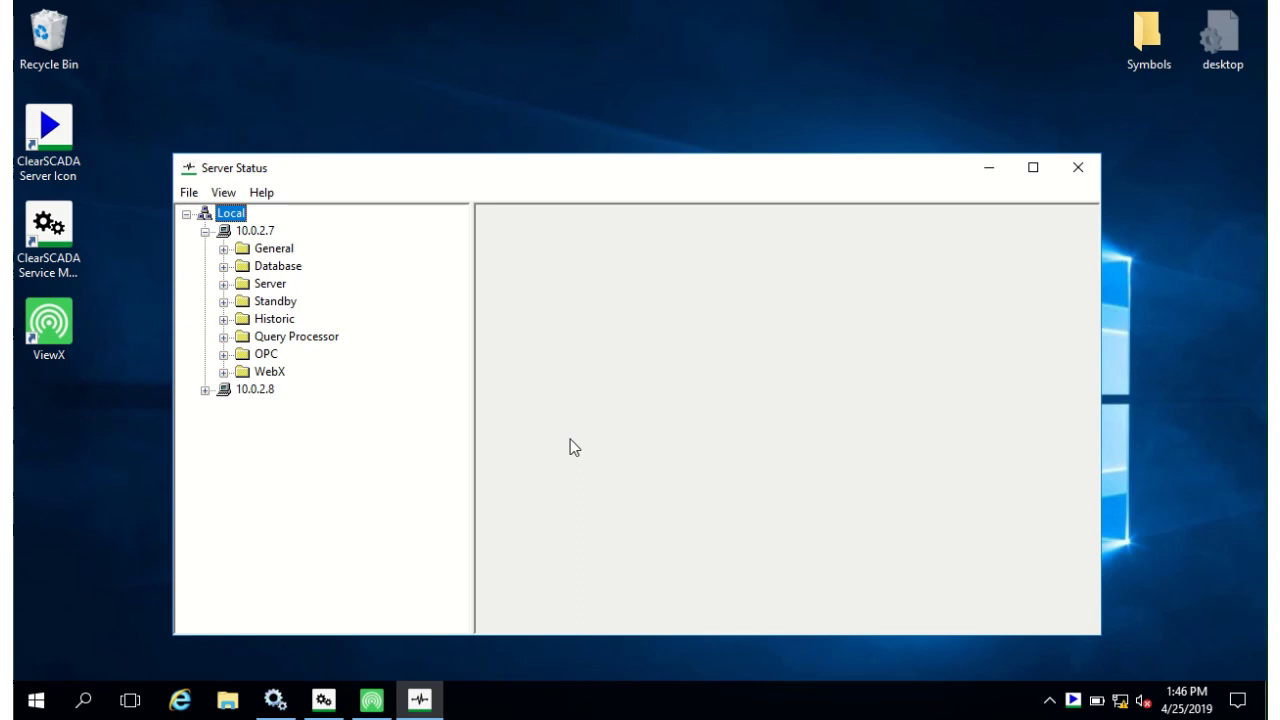
pyautogui.click(223, 248)
pyautogui.click(293, 268)
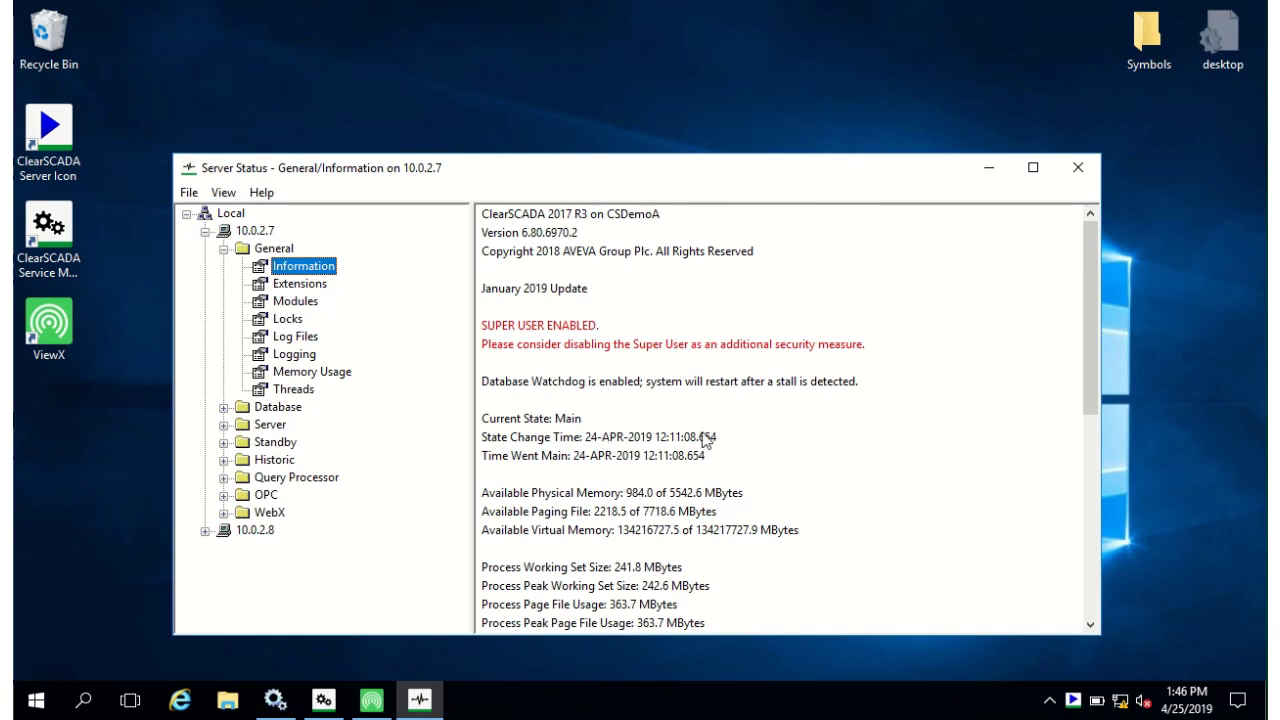
pyautogui.moveTo(1091, 370); pyautogui.dragTo(1085, 600)
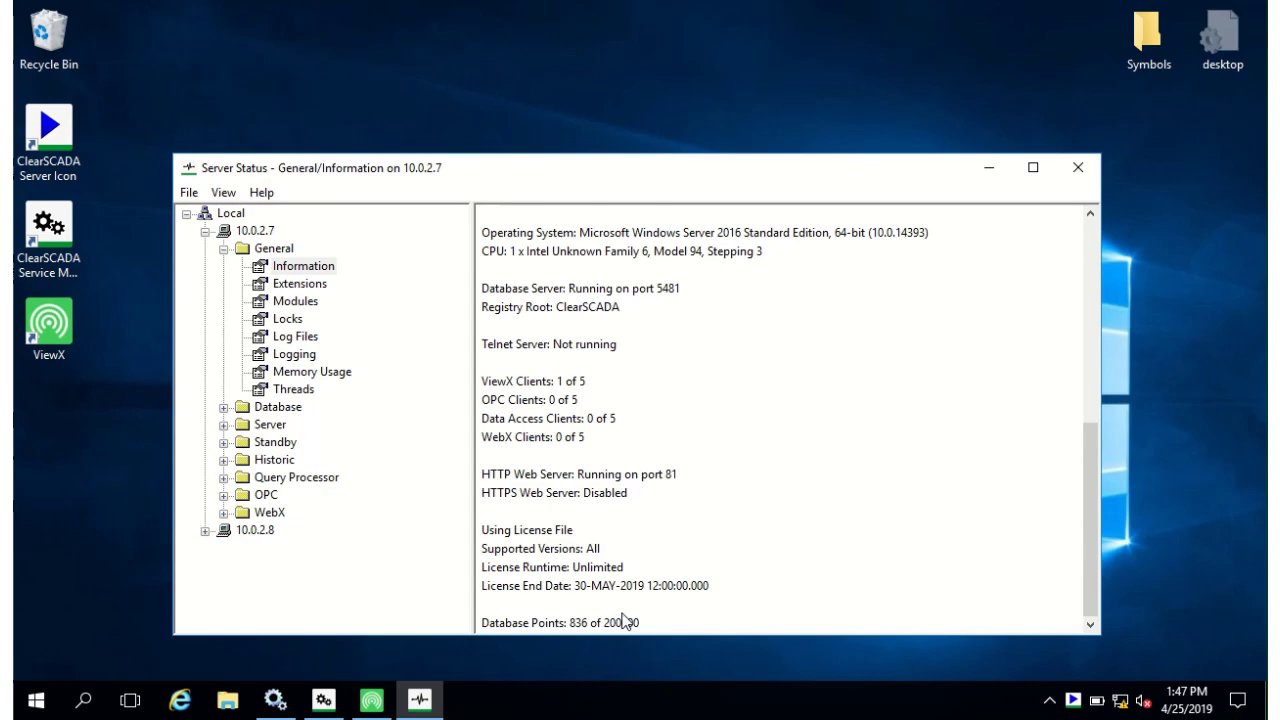
# - View 10.0.2.7's driver modules and FloBossDriver's options, then its Logging classes page
pyautogui.click(294, 302)
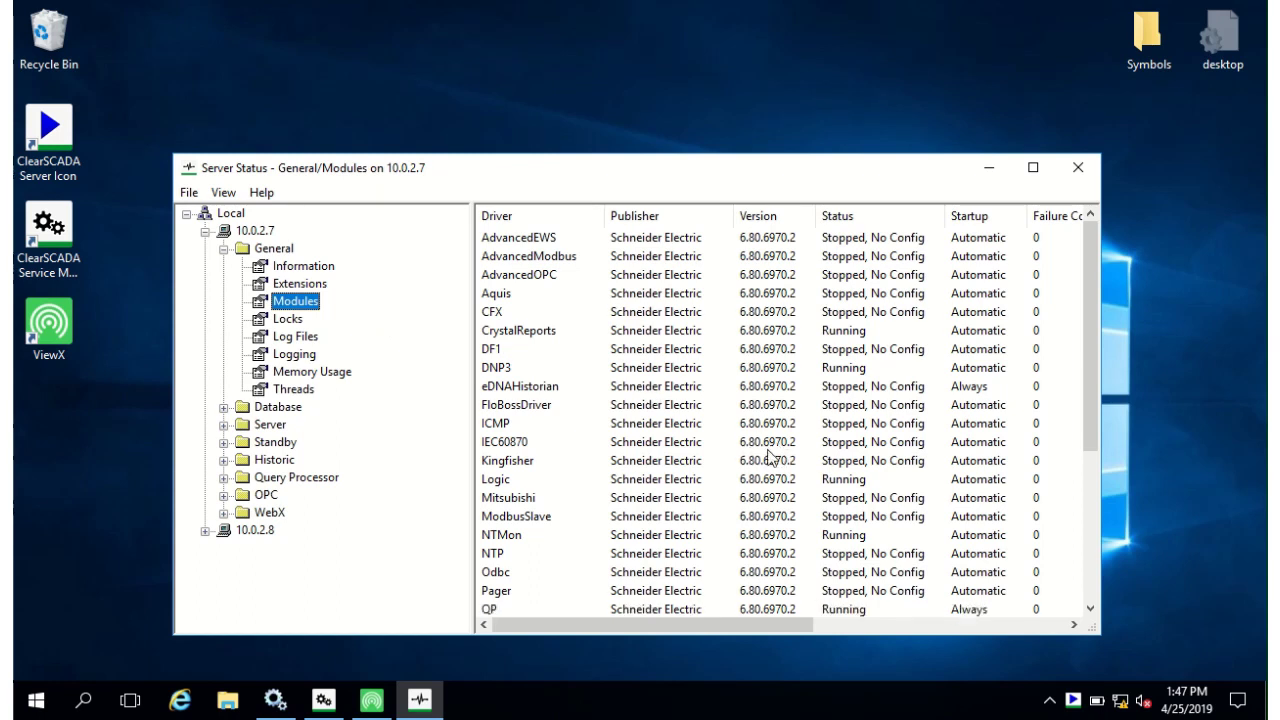
pyautogui.rightClick(666, 404)
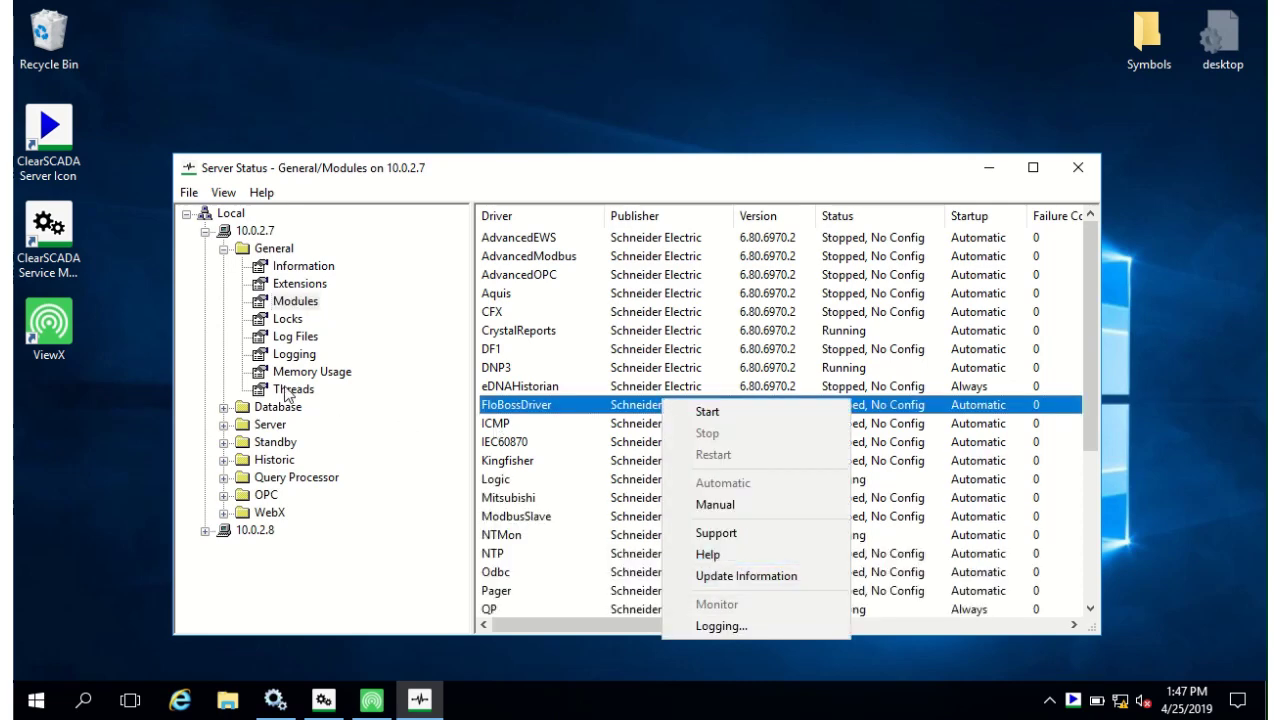
pyautogui.click(282, 358)
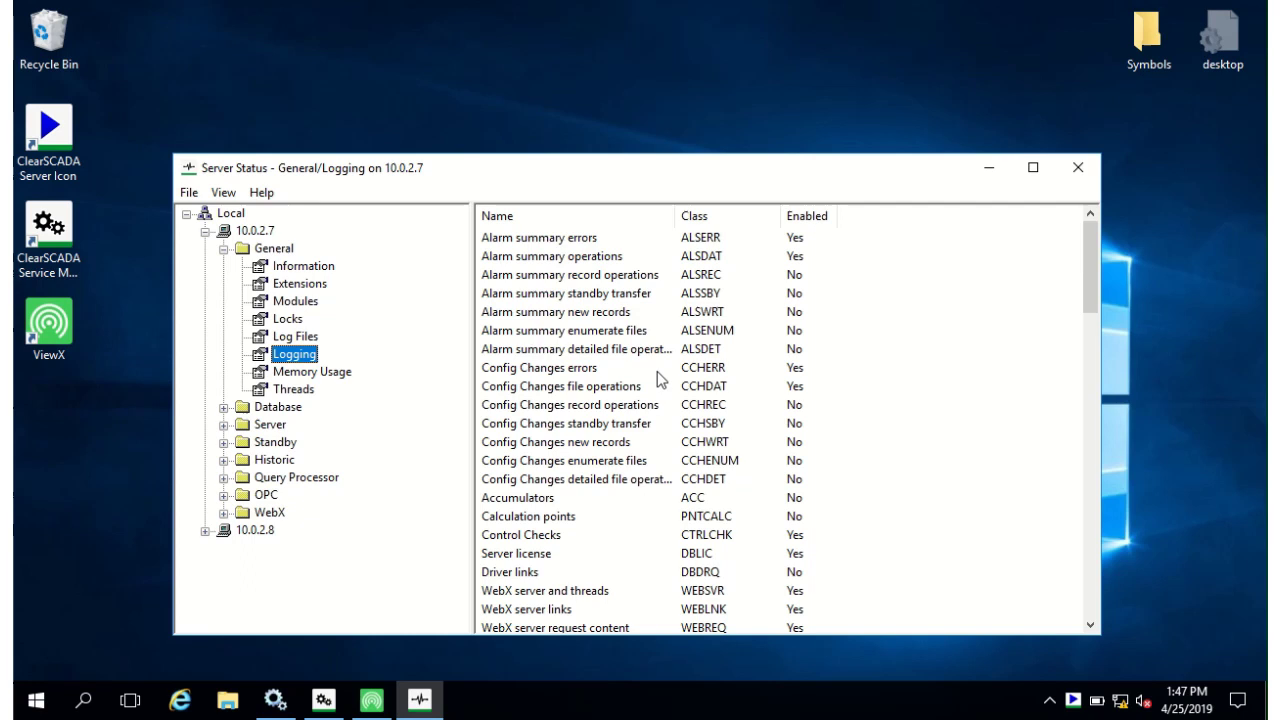
pyautogui.rightClick(1070, 696)
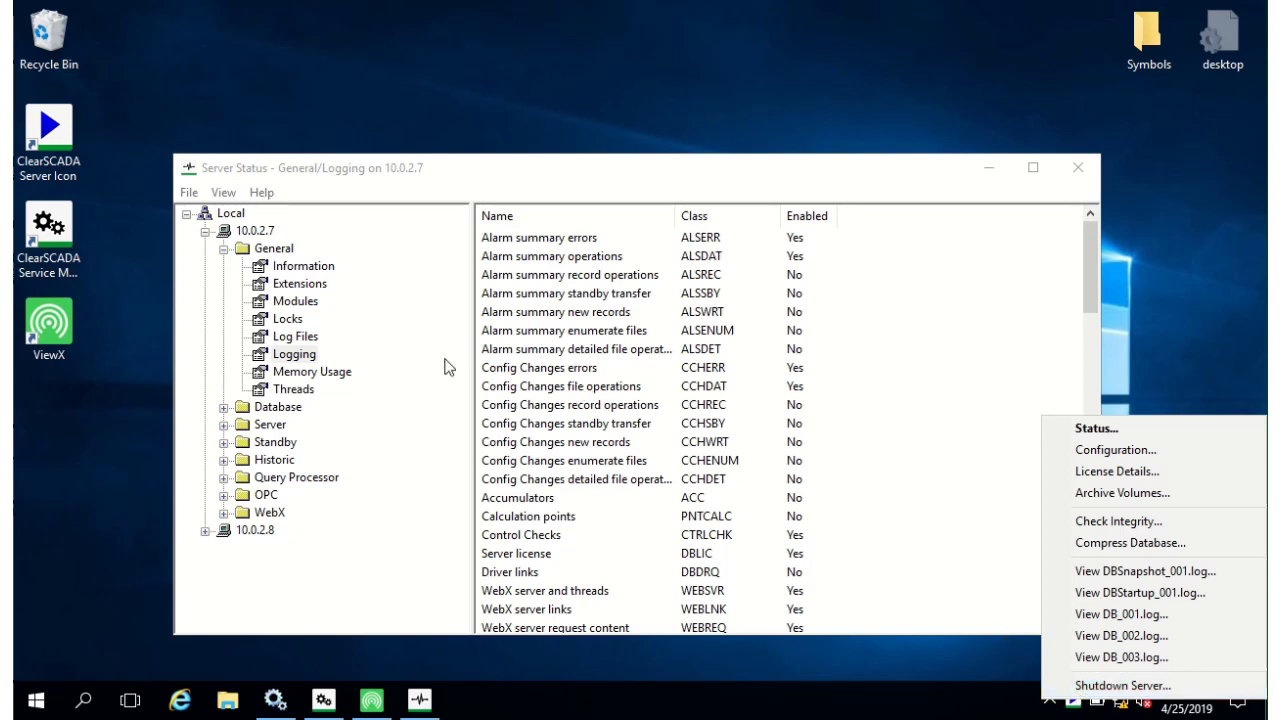
# - Check current locks and Read/Write Lock Diagnostics, then show the Database Users list
pyautogui.click(494, 372)
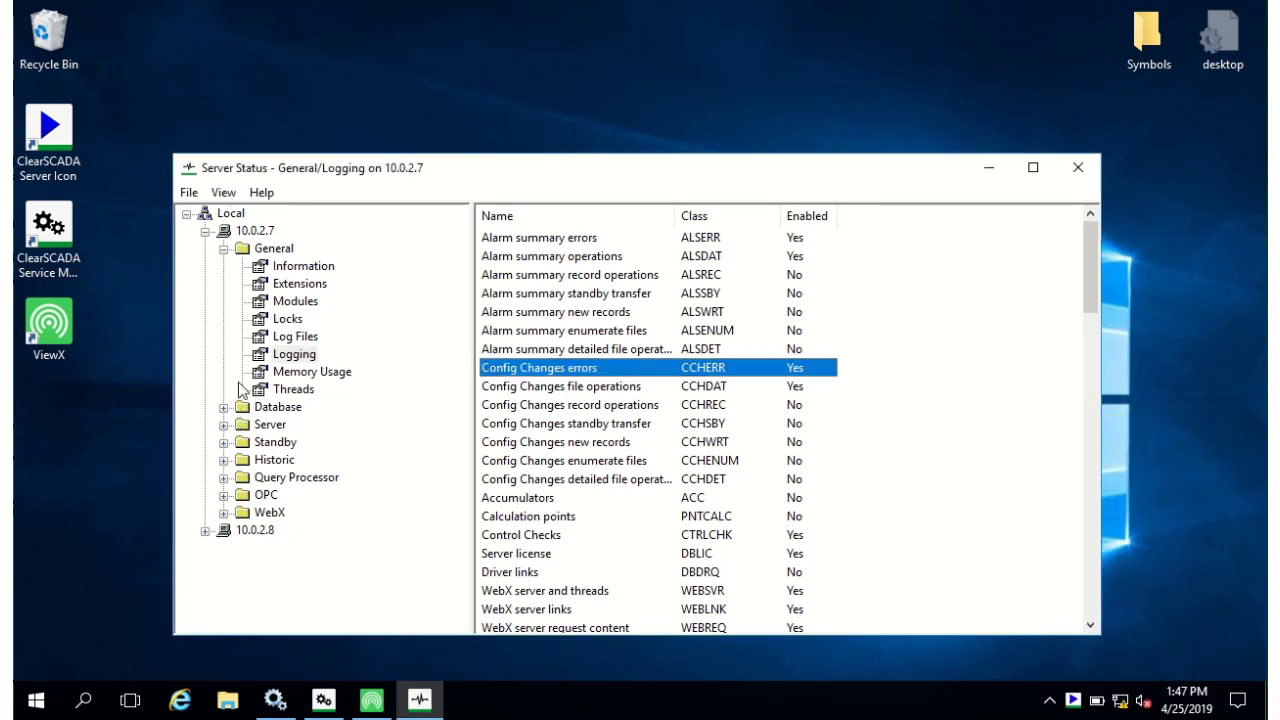
pyautogui.click(270, 320)
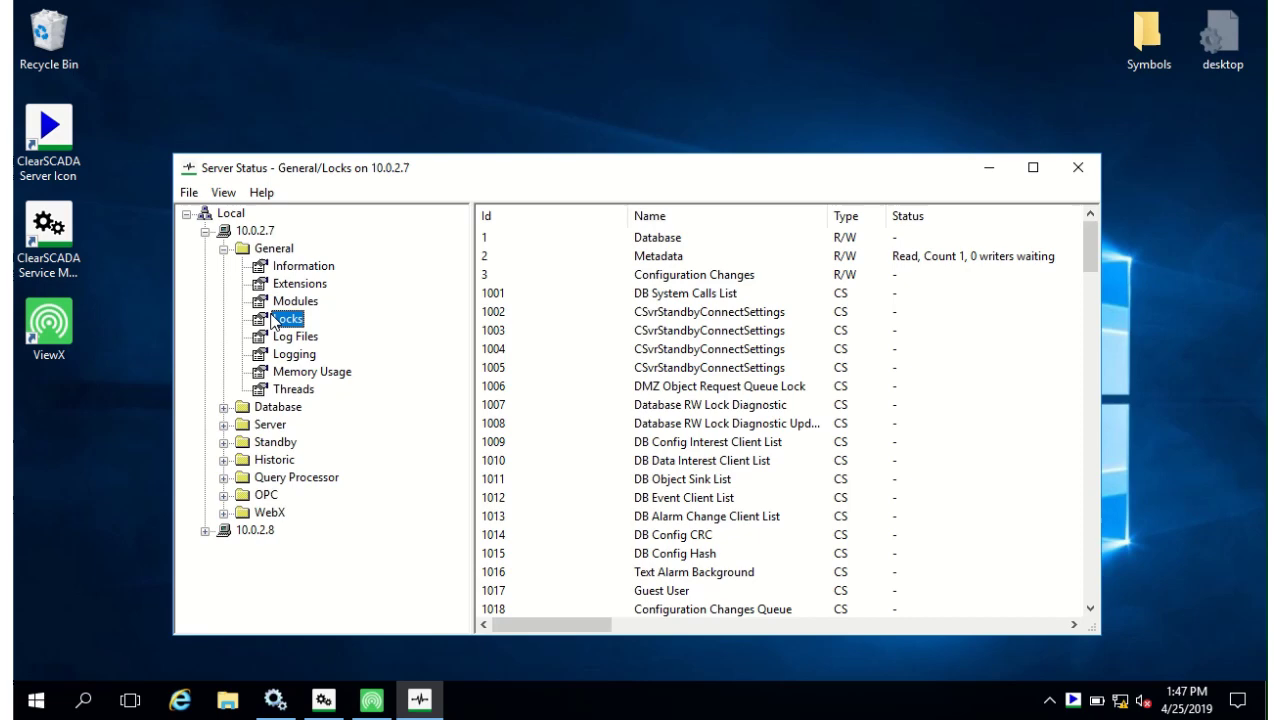
pyautogui.click(223, 407)
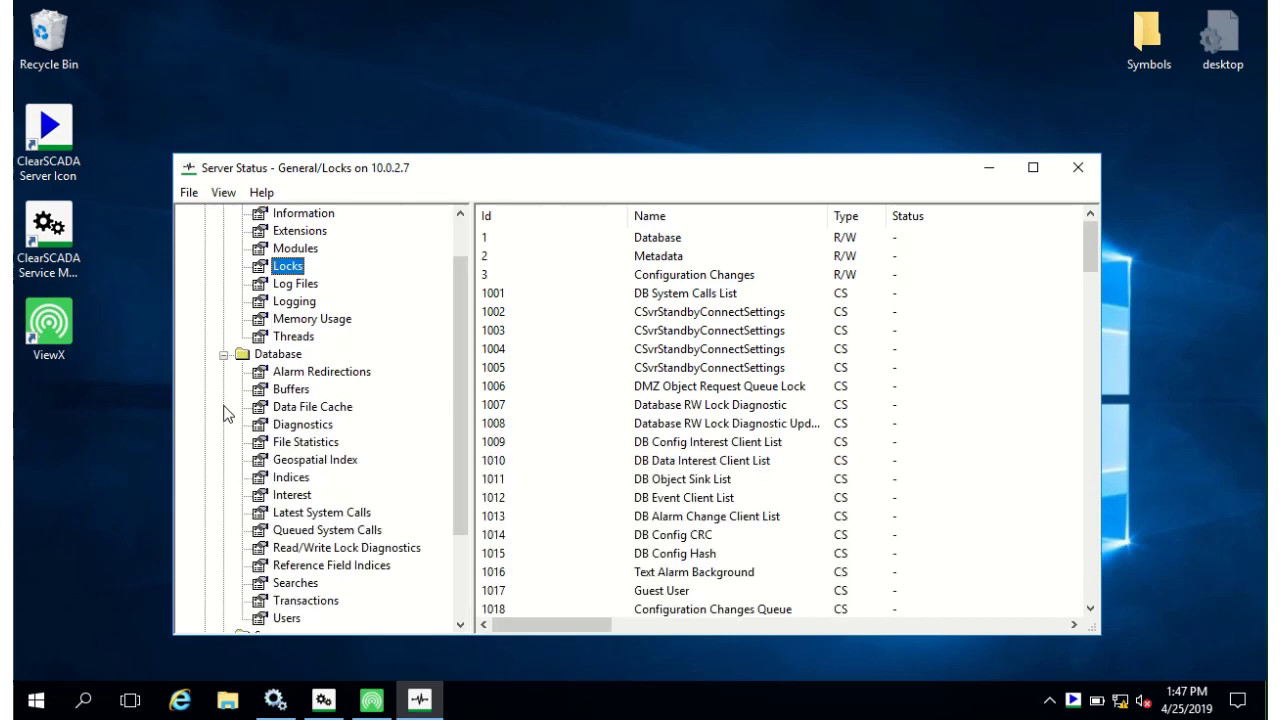
pyautogui.click(306, 550)
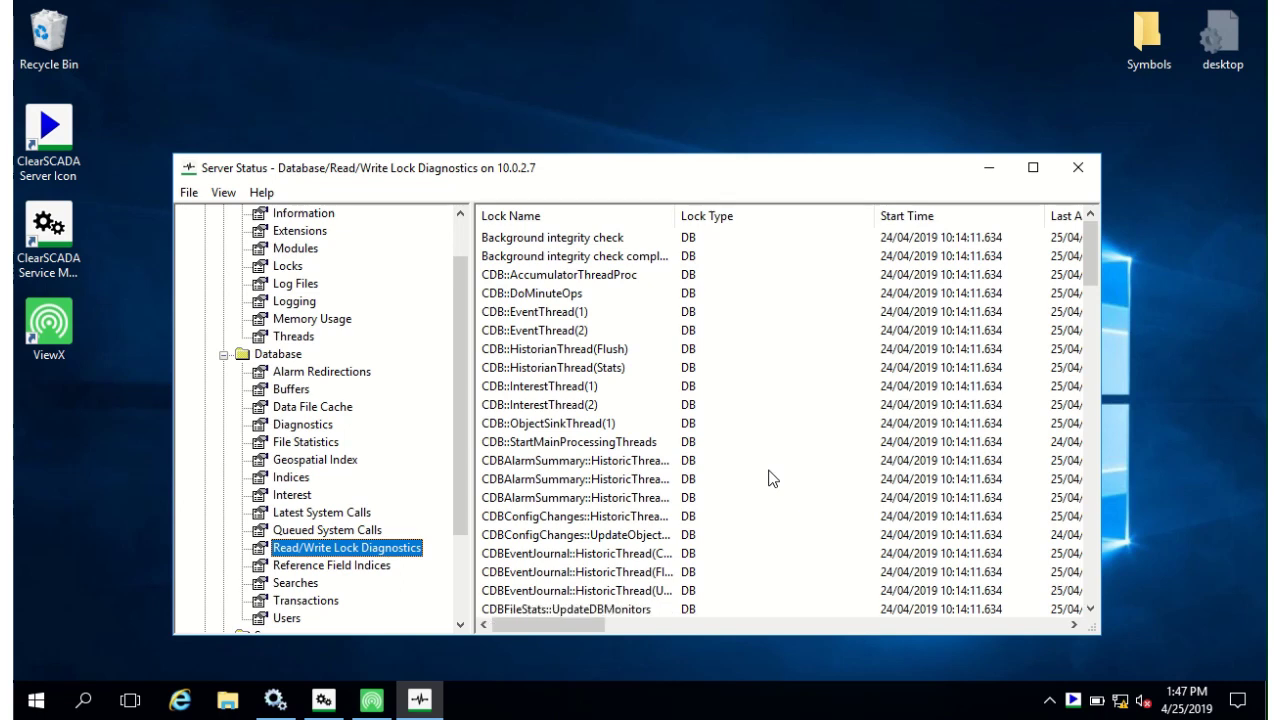
pyautogui.scroll(-3, 324, 526)
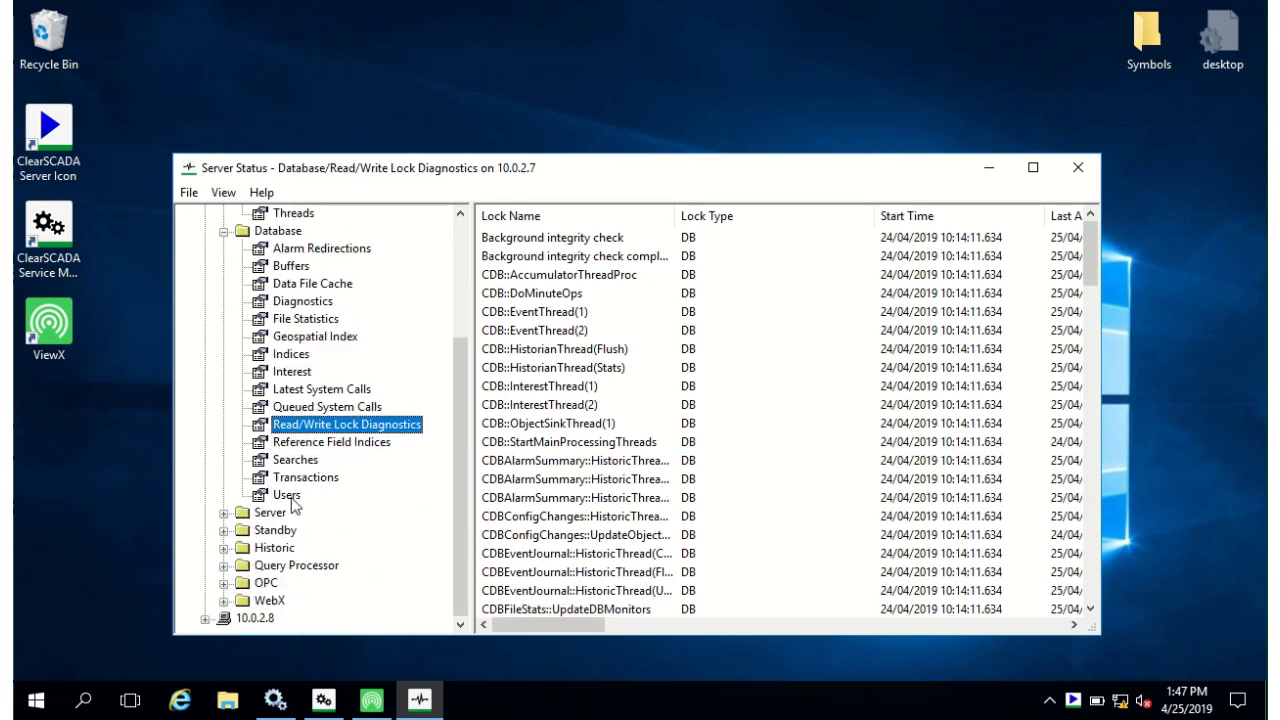
pyautogui.click(288, 496)
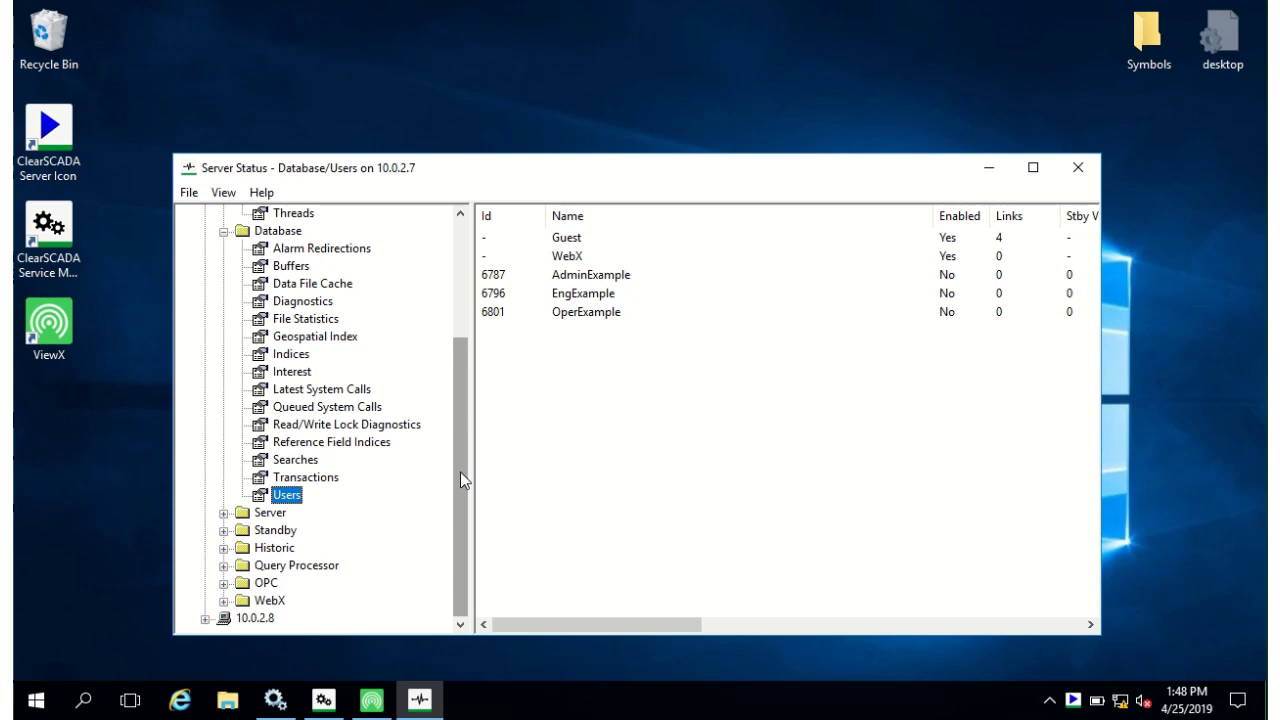
# - Expand Standby and view the standby link details for 10.0.2.7
pyautogui.click(223, 530)
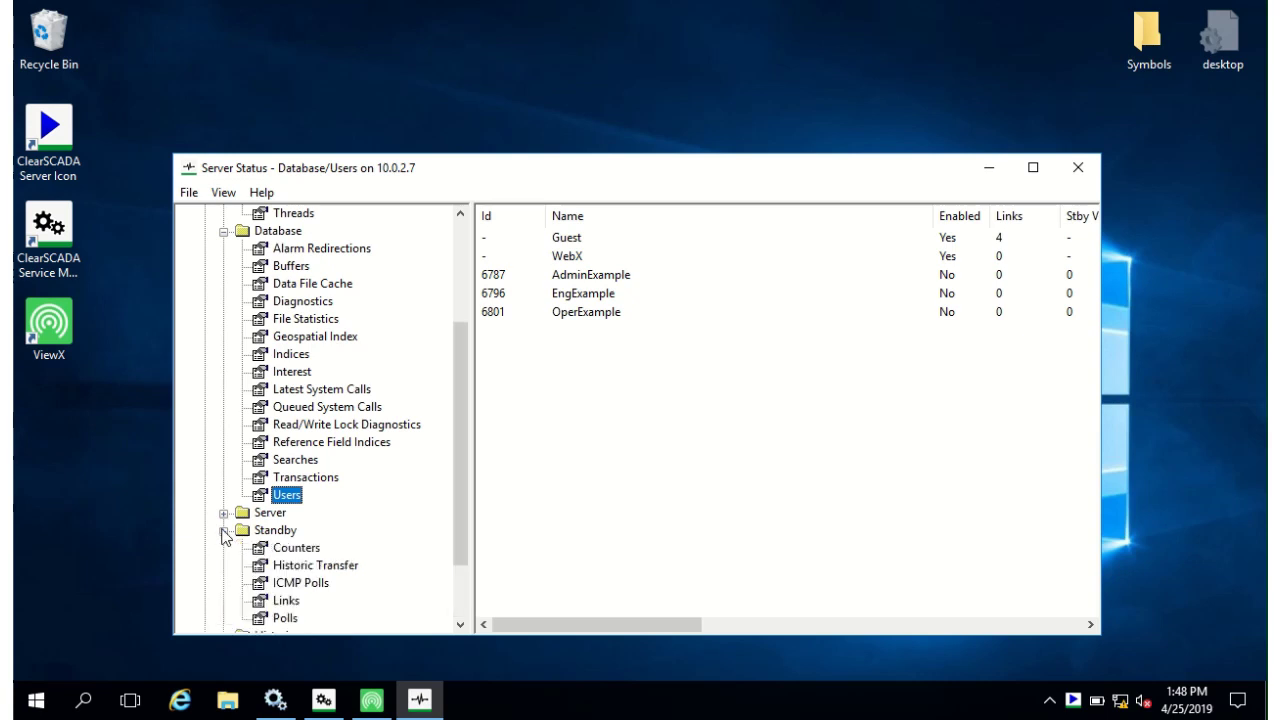
pyautogui.scroll(-2, 226, 537)
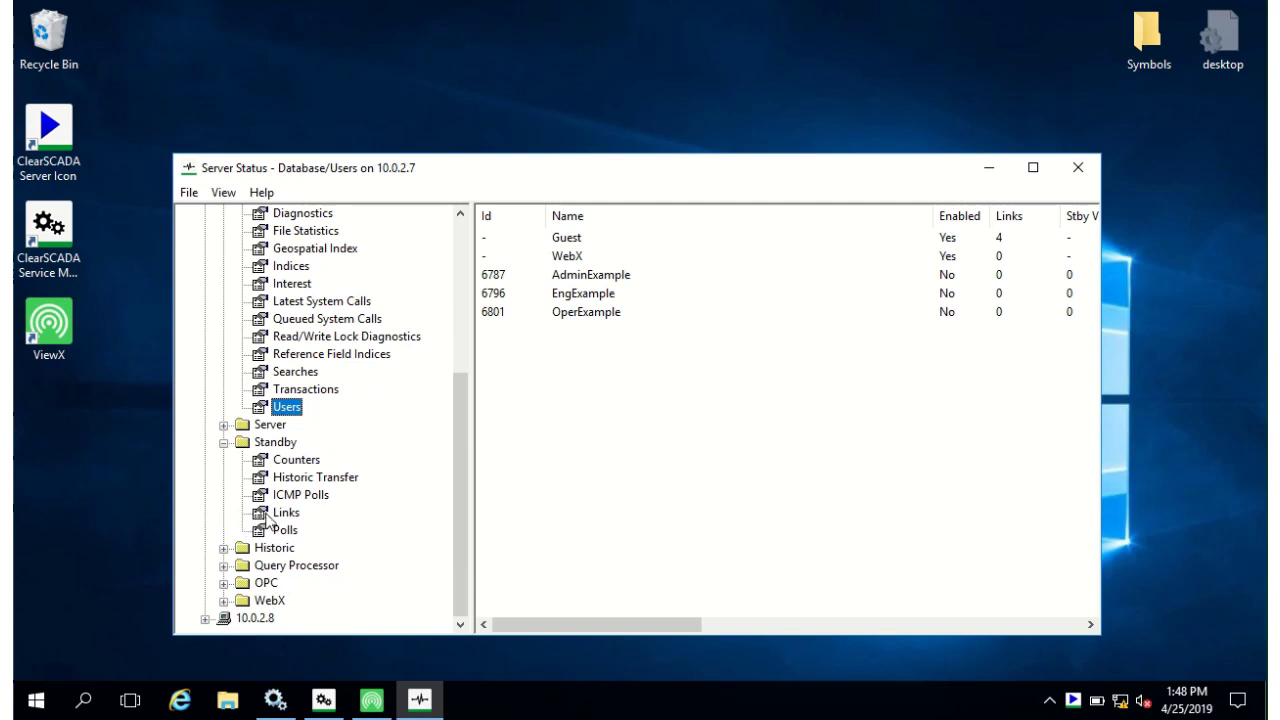
pyautogui.click(272, 514)
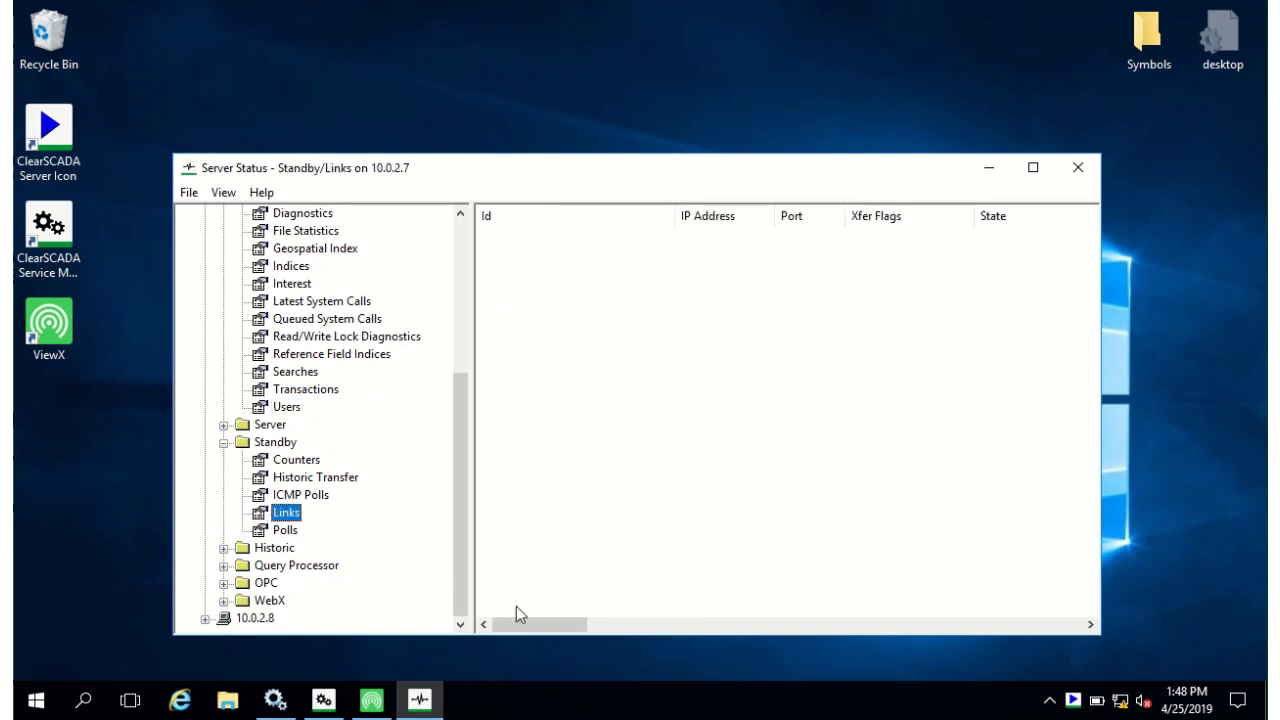
pyautogui.moveTo(549, 626); pyautogui.dragTo(753, 611)
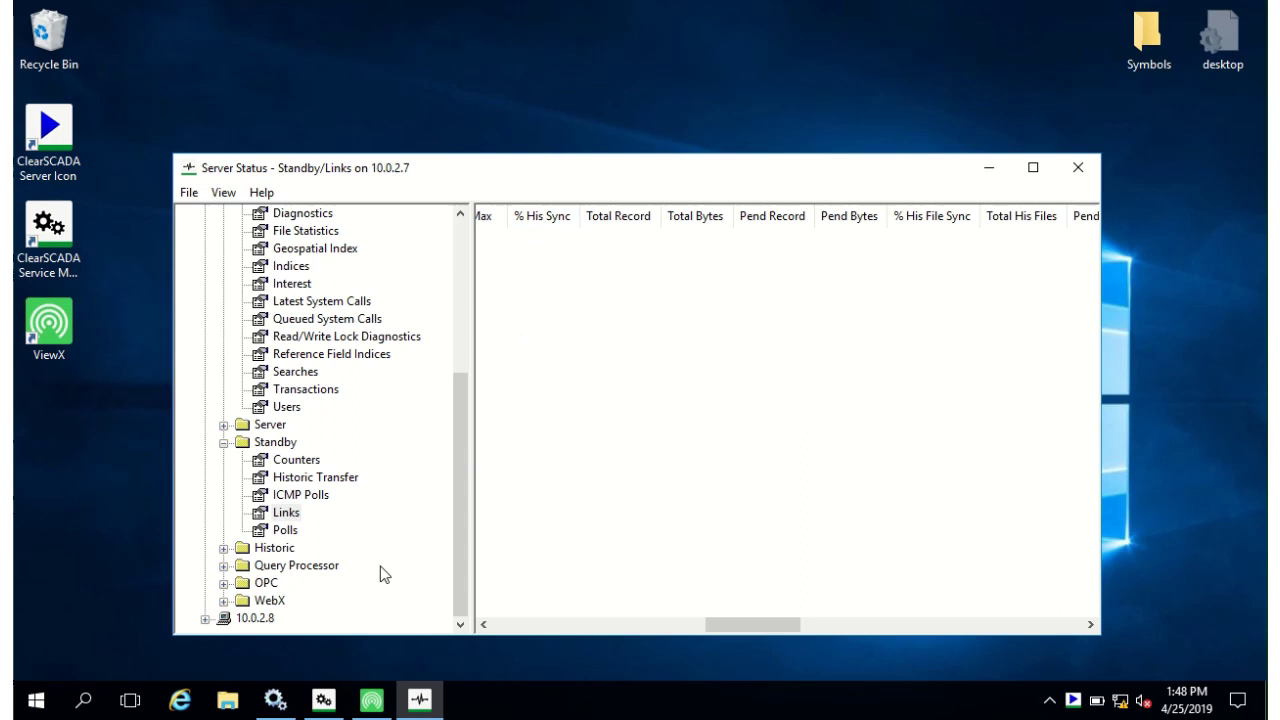
# - View the Historian statistics under Historic, then close the Server Status window
pyautogui.click(223, 549)
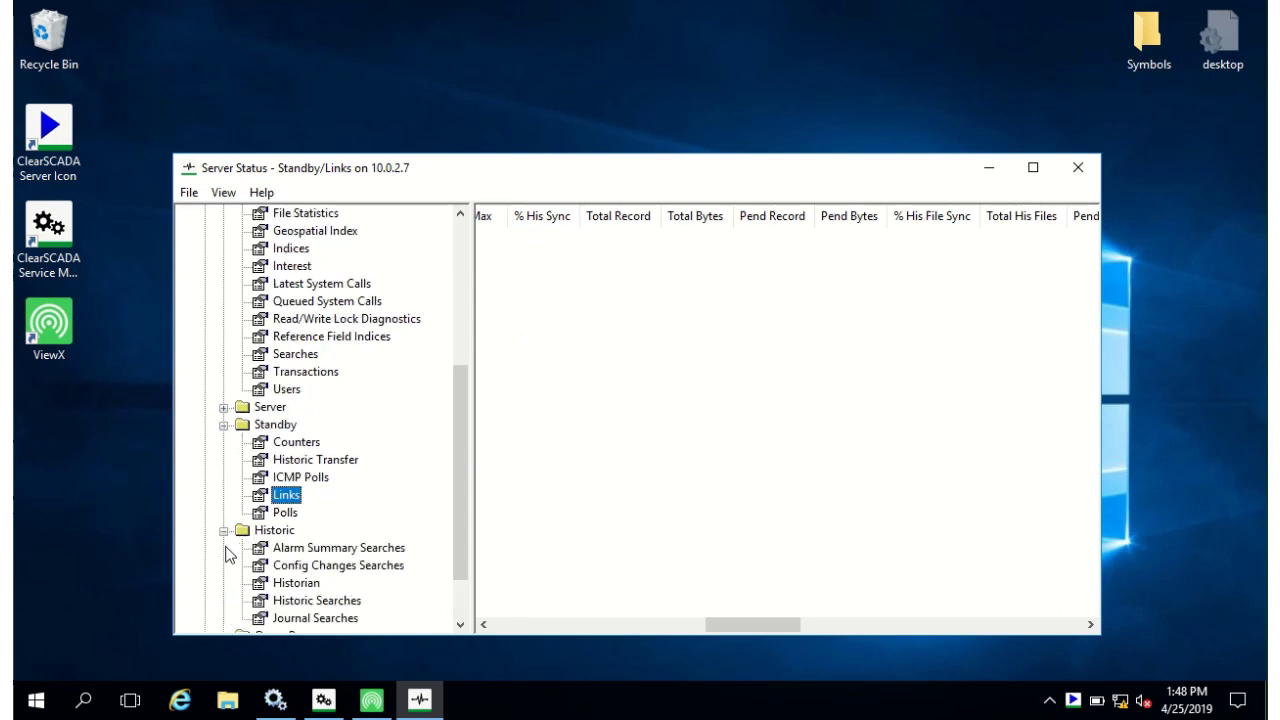
pyautogui.click(294, 585)
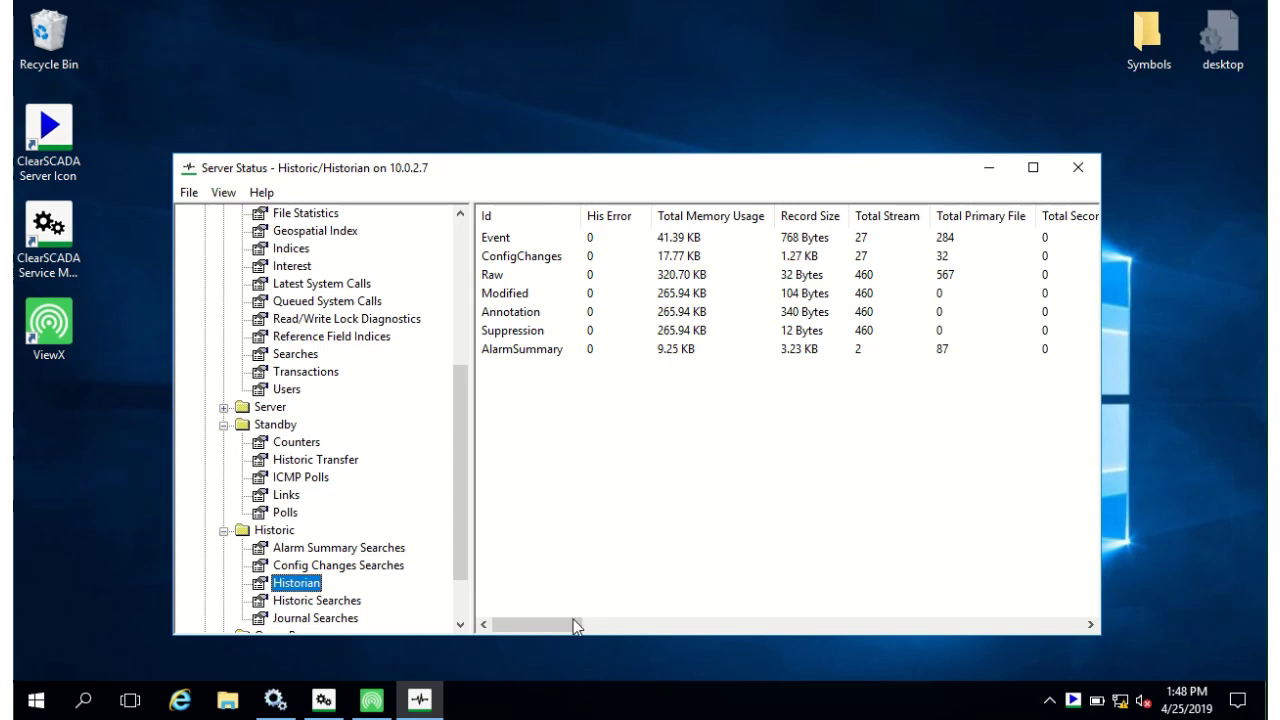
pyautogui.moveTo(548, 623); pyautogui.dragTo(789, 610)
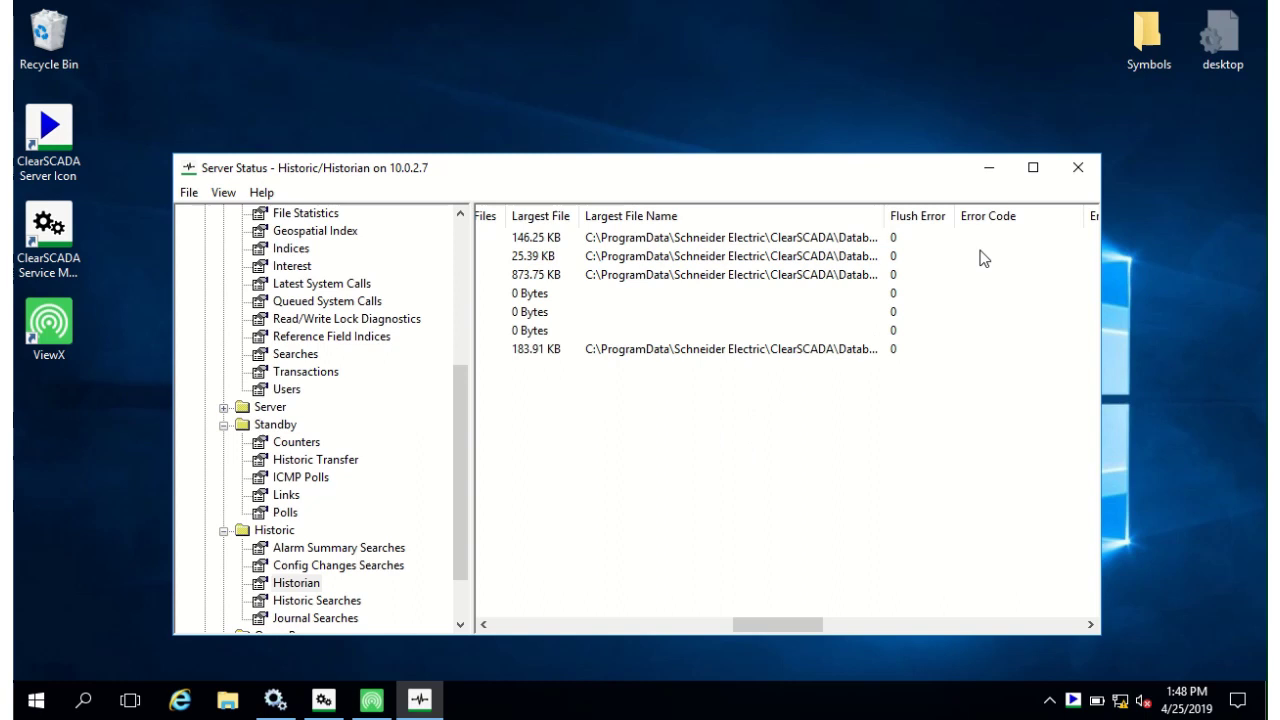
pyautogui.click(1078, 168)
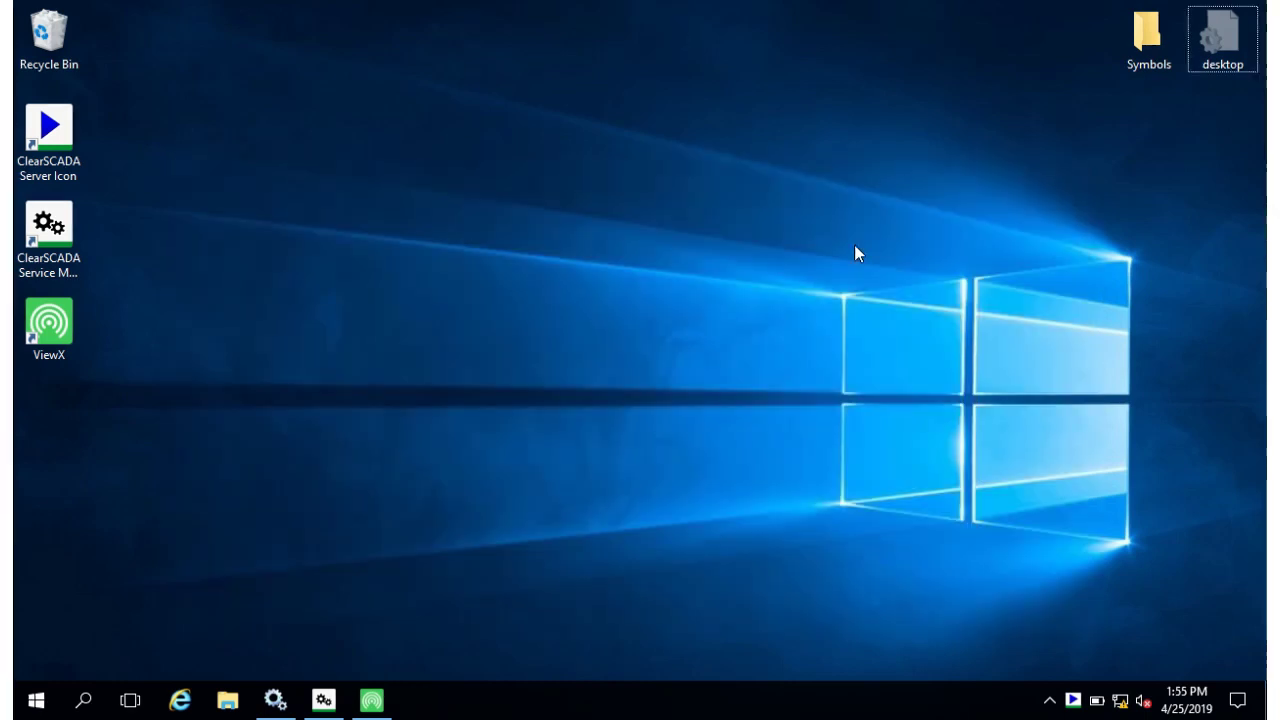
# - Open ClearSCADA Server Configuration from the tray and expand Local and server 10.0.2.7
pyautogui.rightClick(1073, 700)
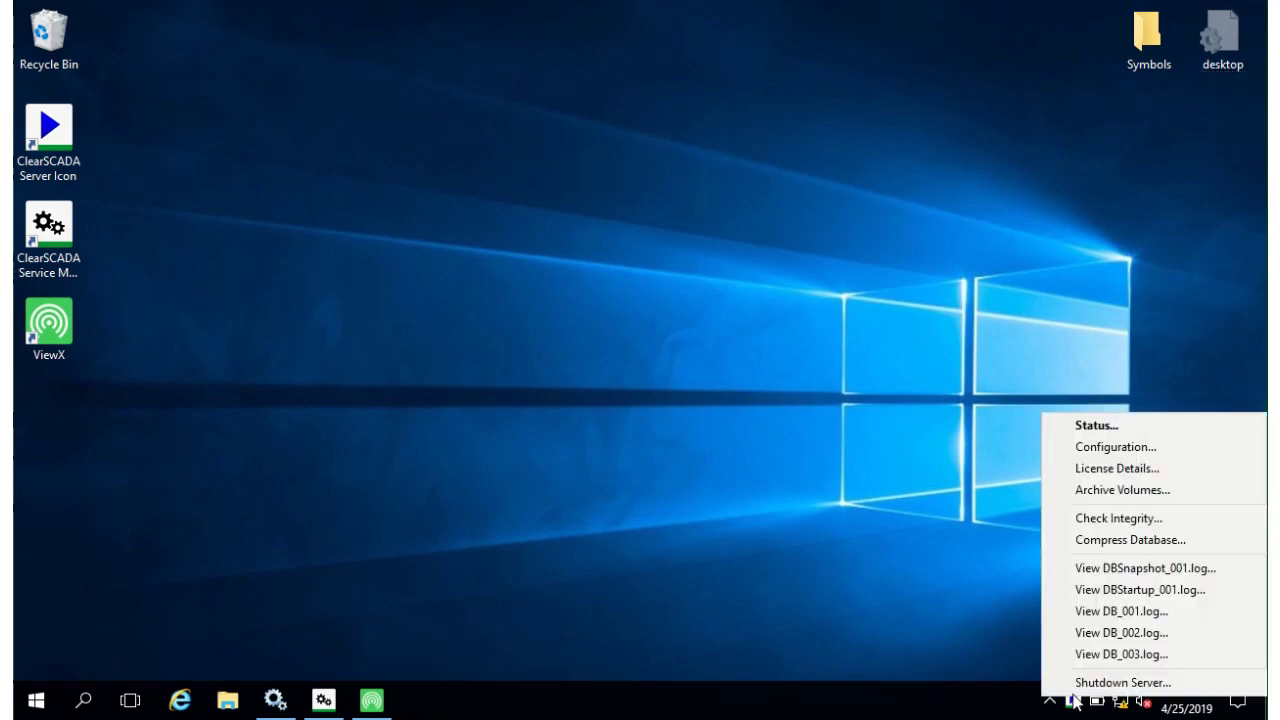
pyautogui.click(1075, 448)
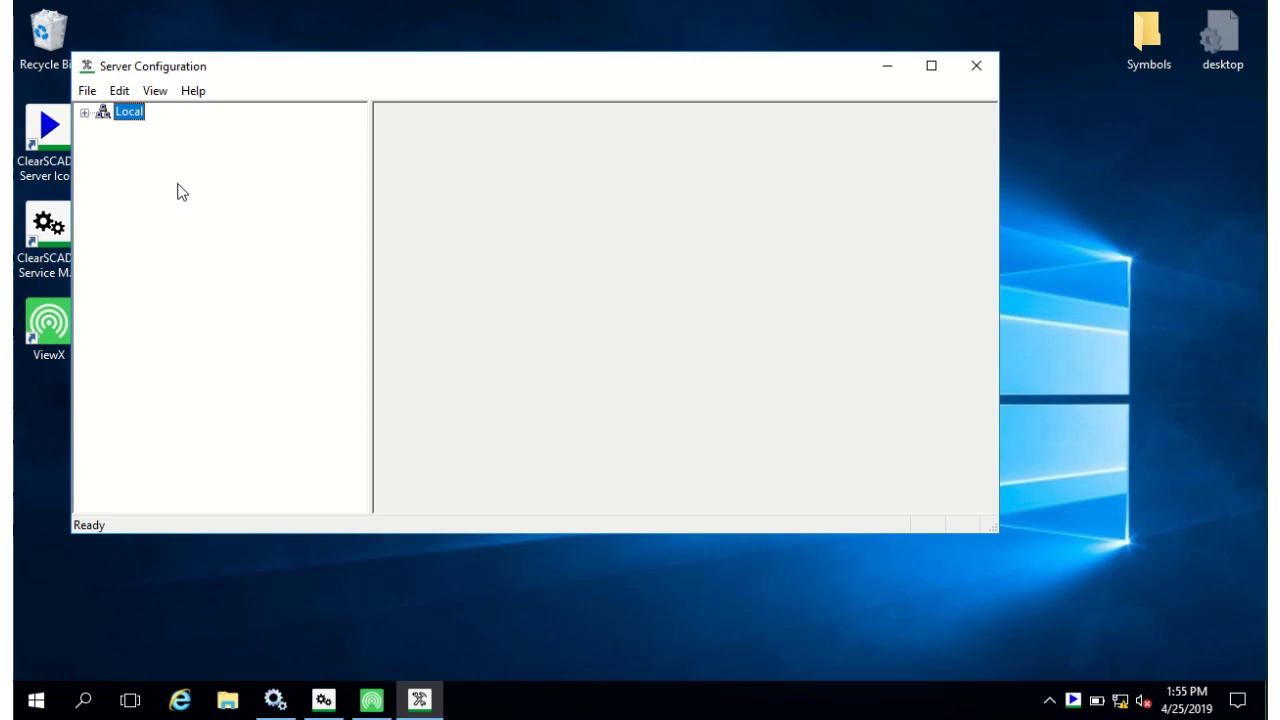
pyautogui.click(84, 113)
pyautogui.click(103, 129)
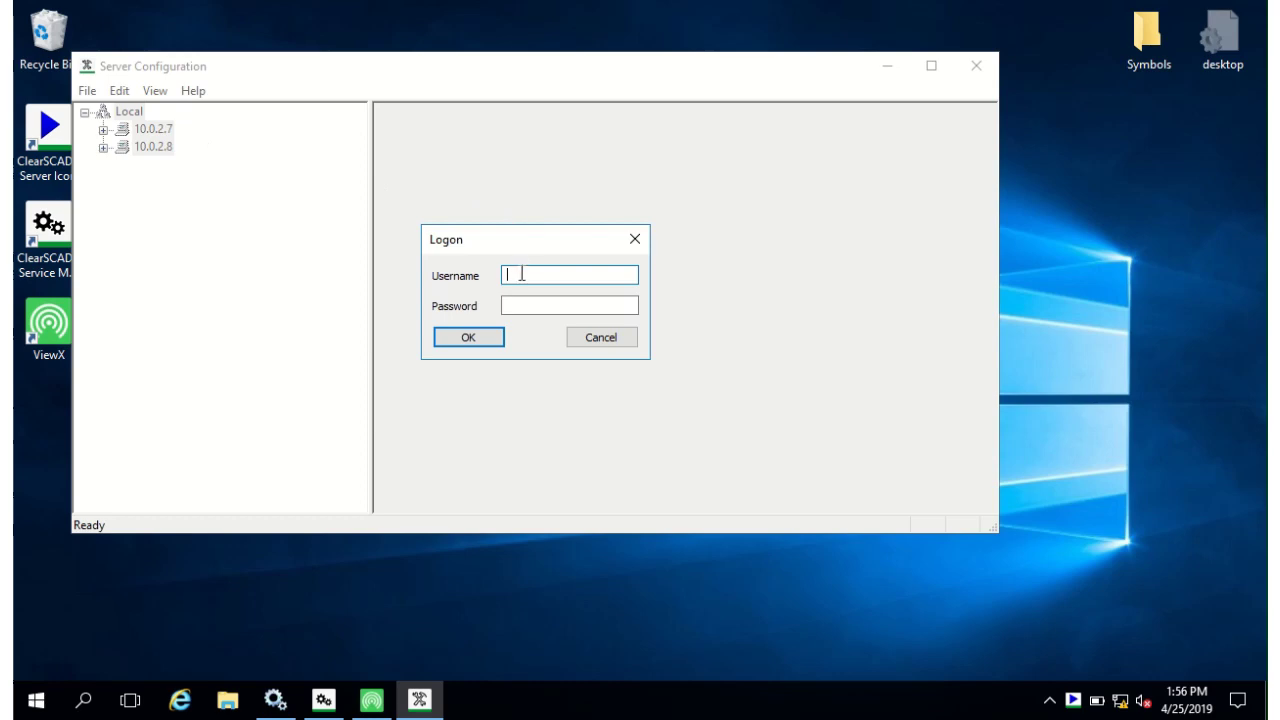
# - Log on as Administrator with the account password, correcting the username typo first
pyautogui.write('Adminisrator')
pyautogui.press('Tab')
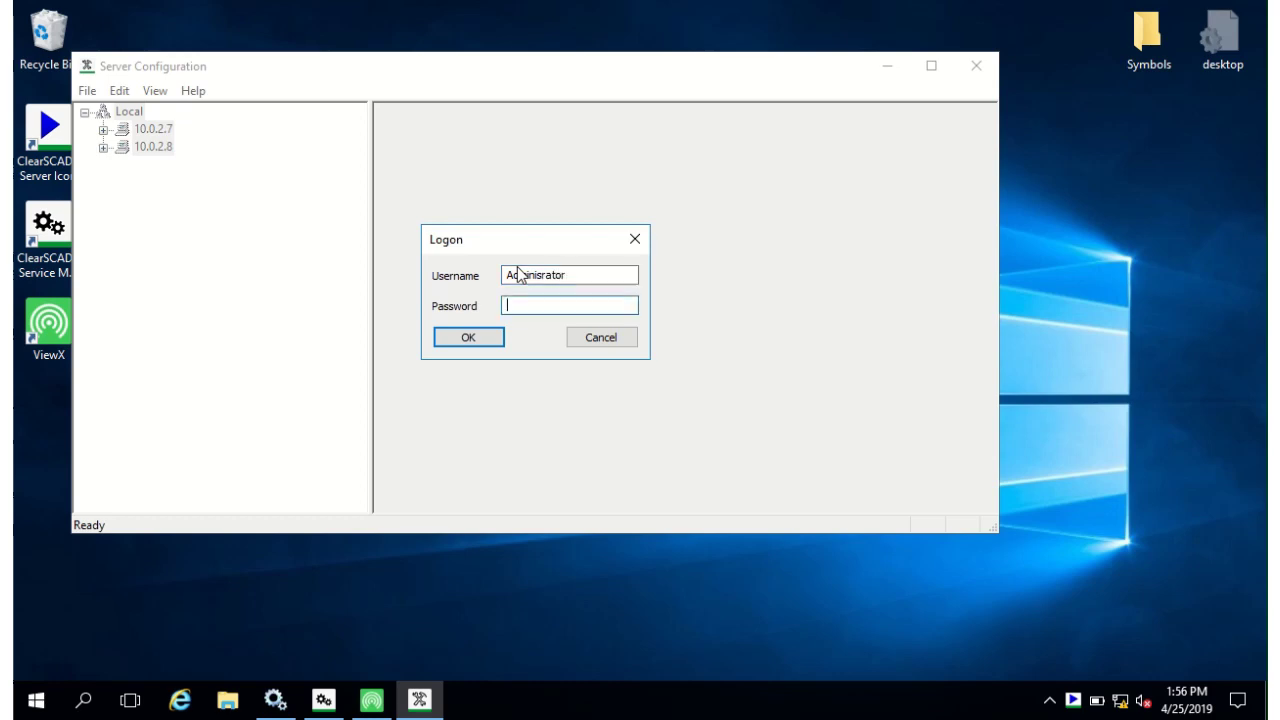
pyautogui.click(545, 274)
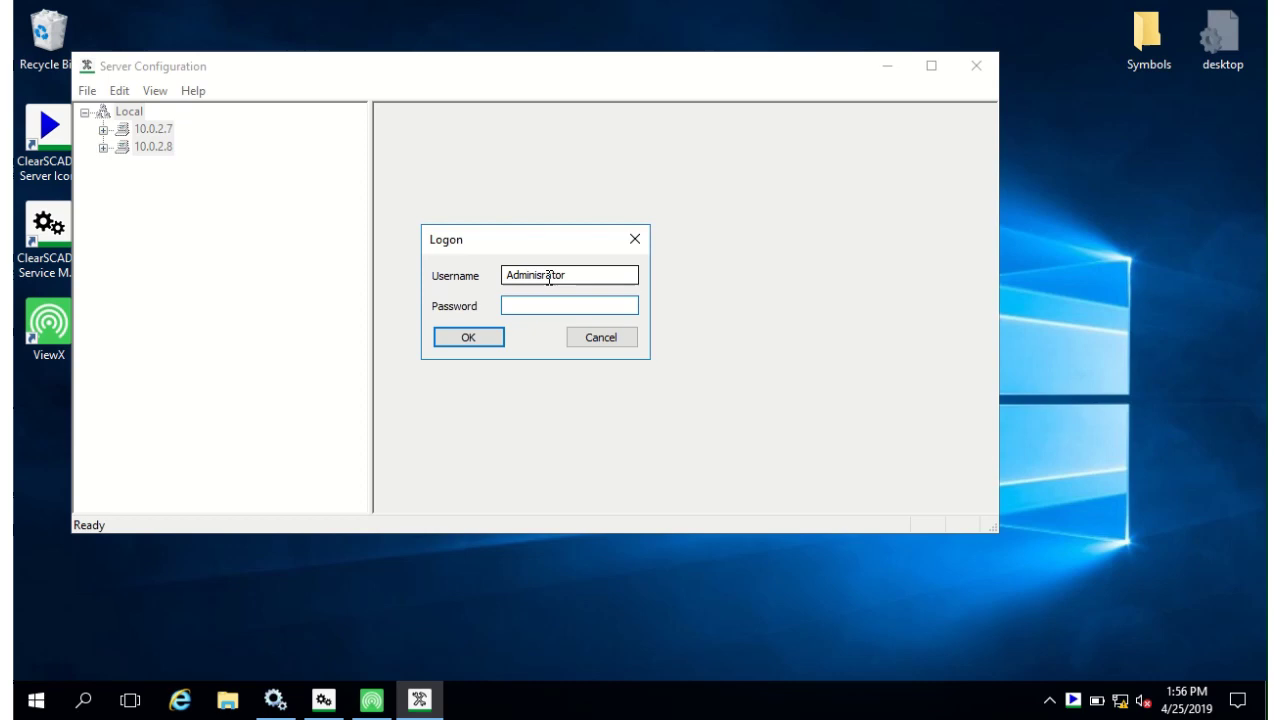
pyautogui.write('t')
pyautogui.press('Tab')
pyautogui.hotkey('ctrl', 'v')
pyautogui.press('Return')
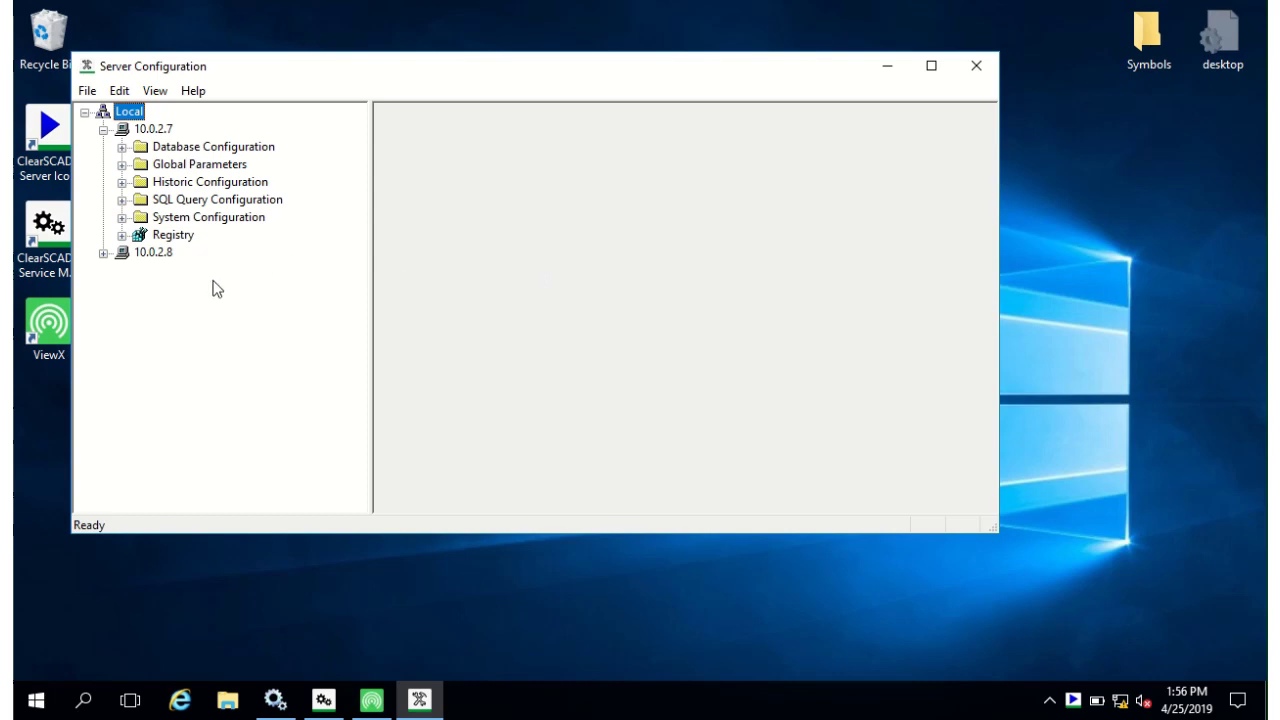
pyautogui.click(172, 240)
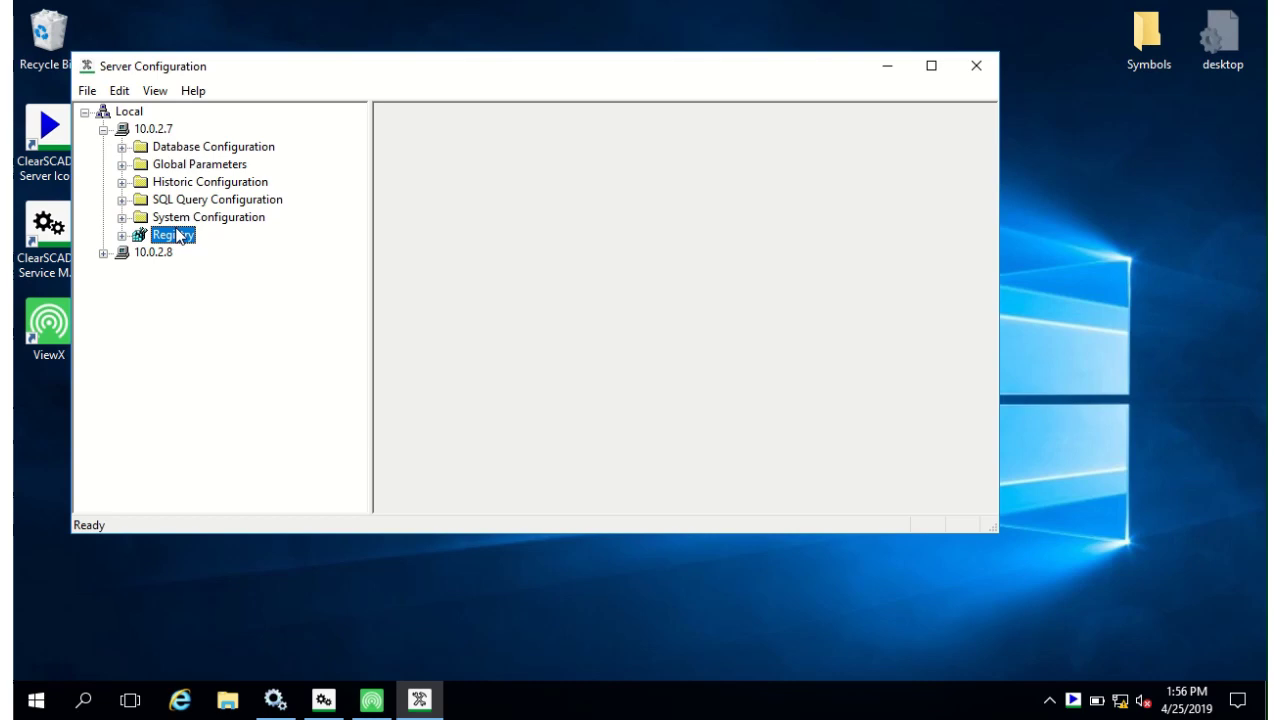
# - View the alarm severities, cancel an edit of High (667), and expand Historic Configuration
pyautogui.click(121, 147)
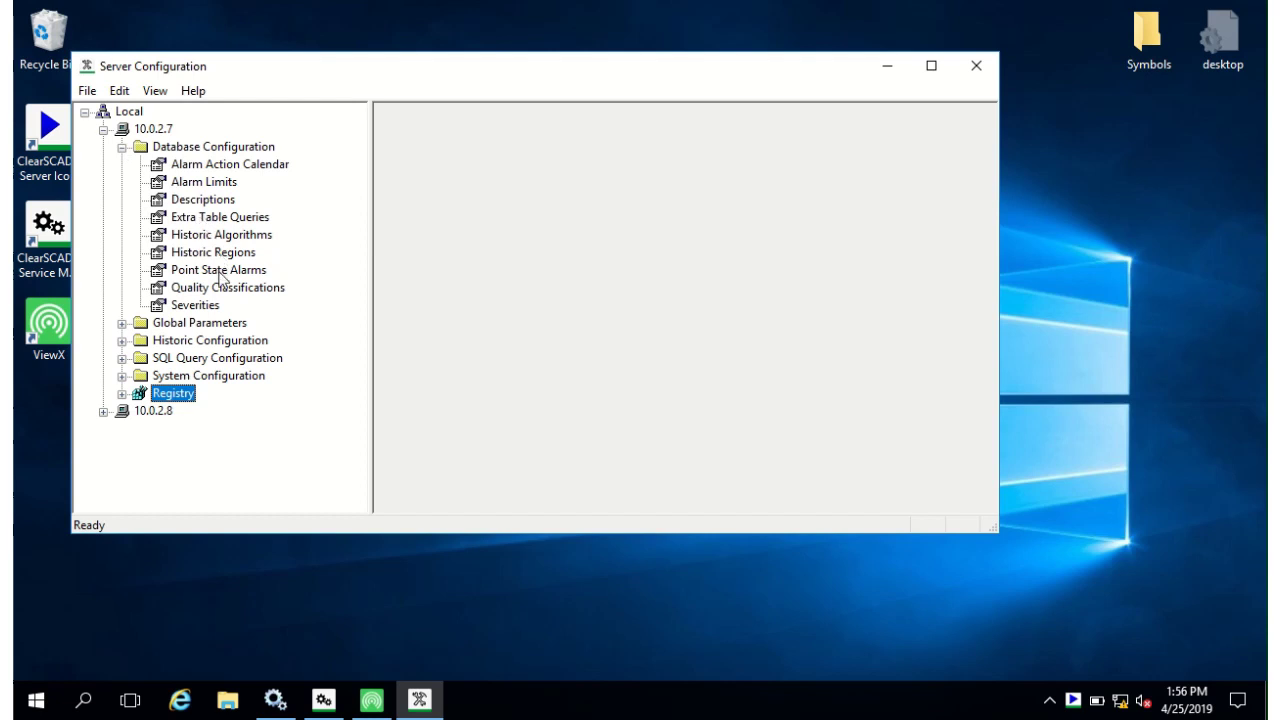
pyautogui.click(207, 307)
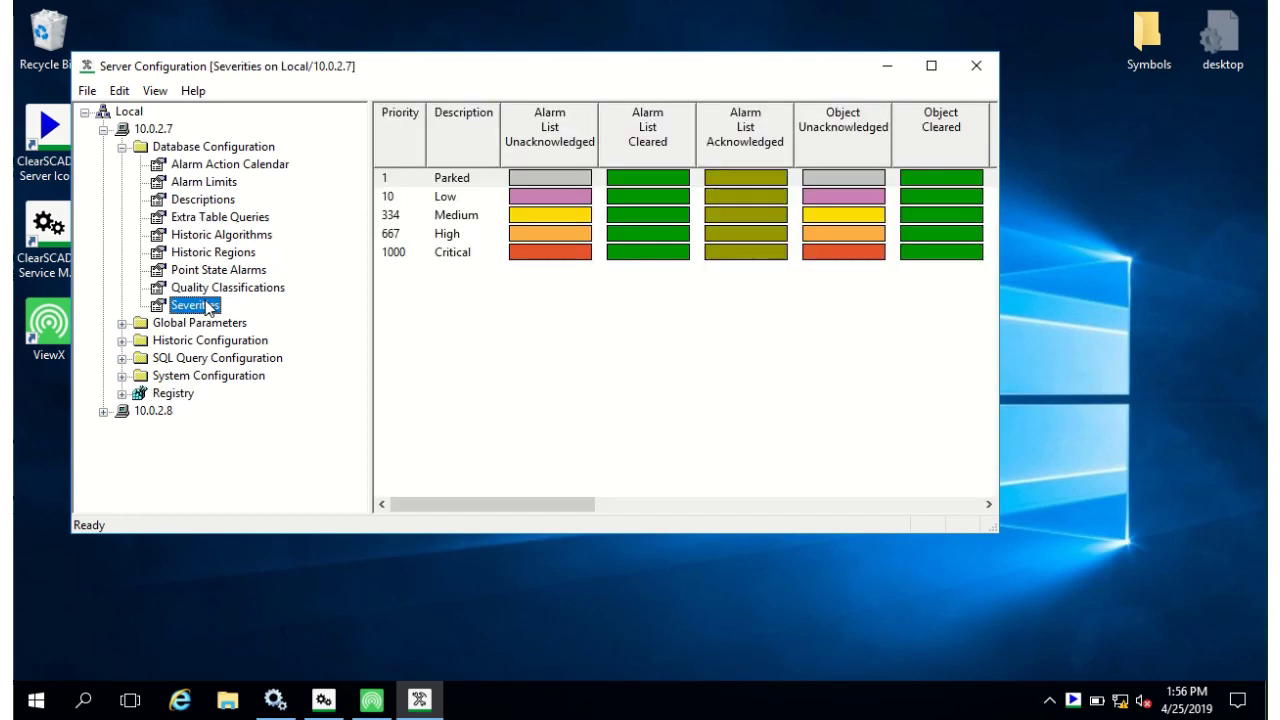
pyautogui.doubleClick(491, 236)
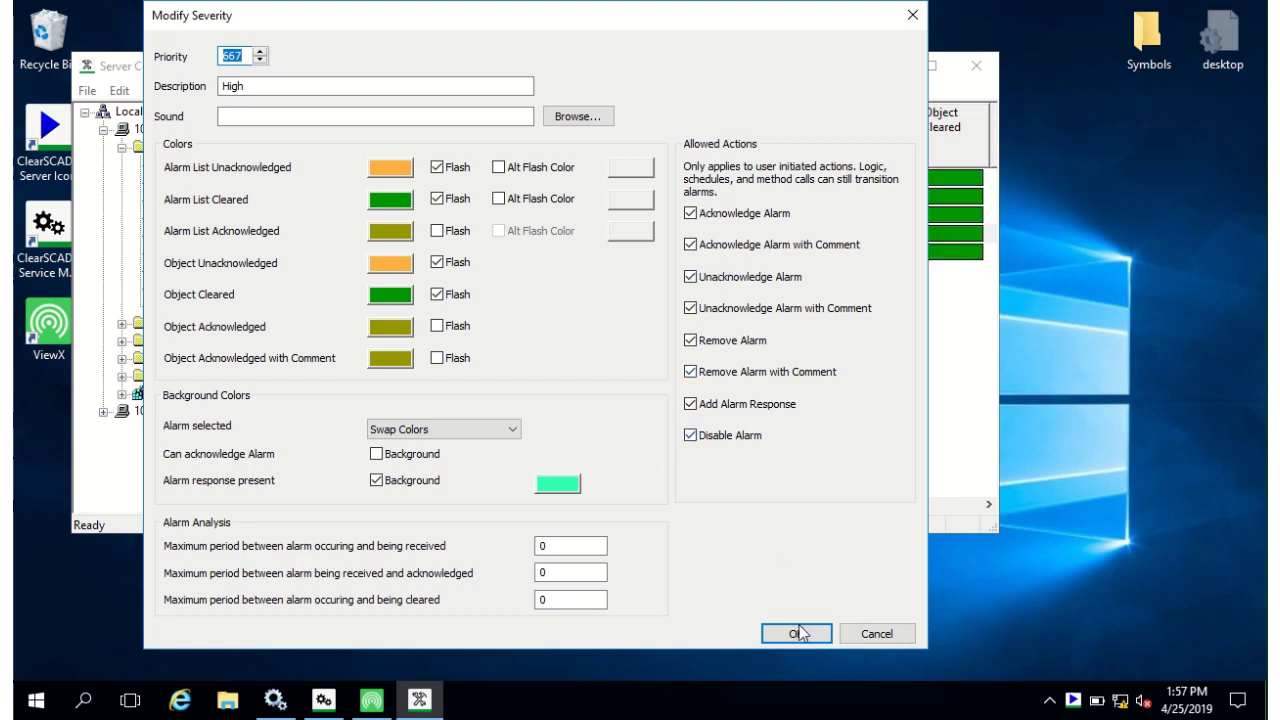
pyautogui.click(866, 632)
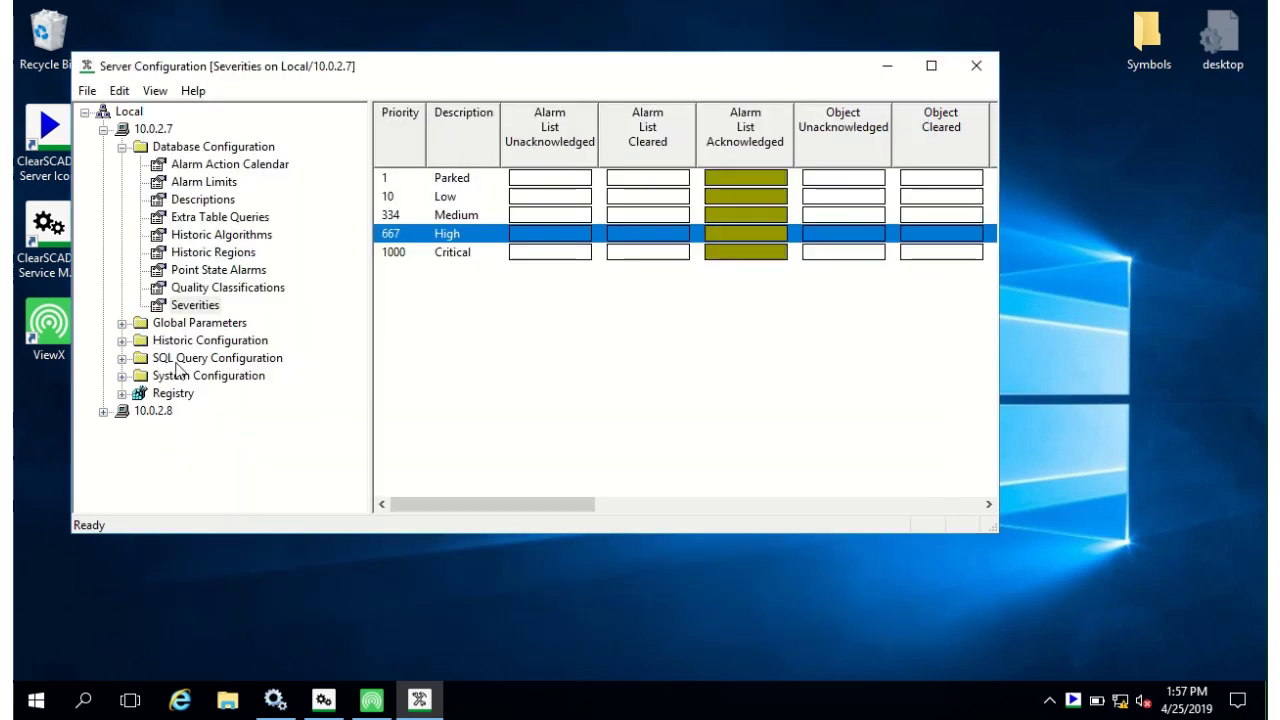
pyautogui.click(121, 340)
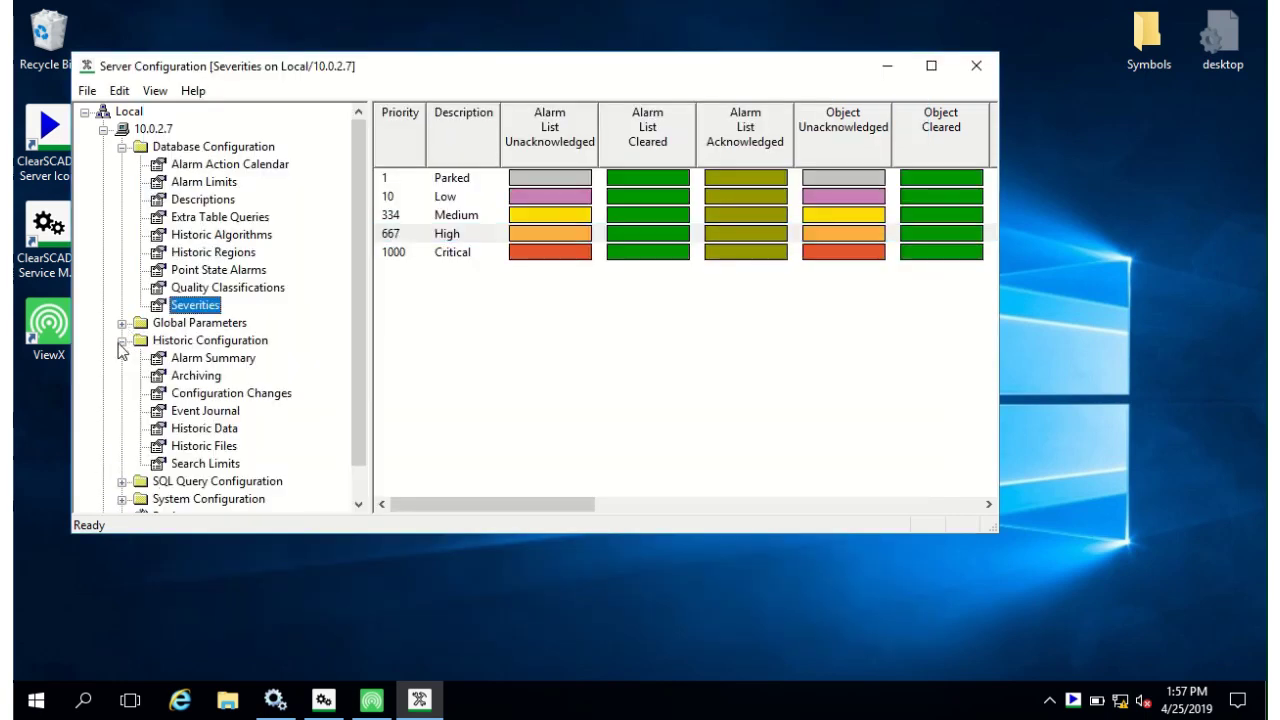
# - Review Alarm Summary and Configuration Changes settings (4 weeks online, 256 MB cache), then expand System Configuration
pyautogui.click(200, 360)
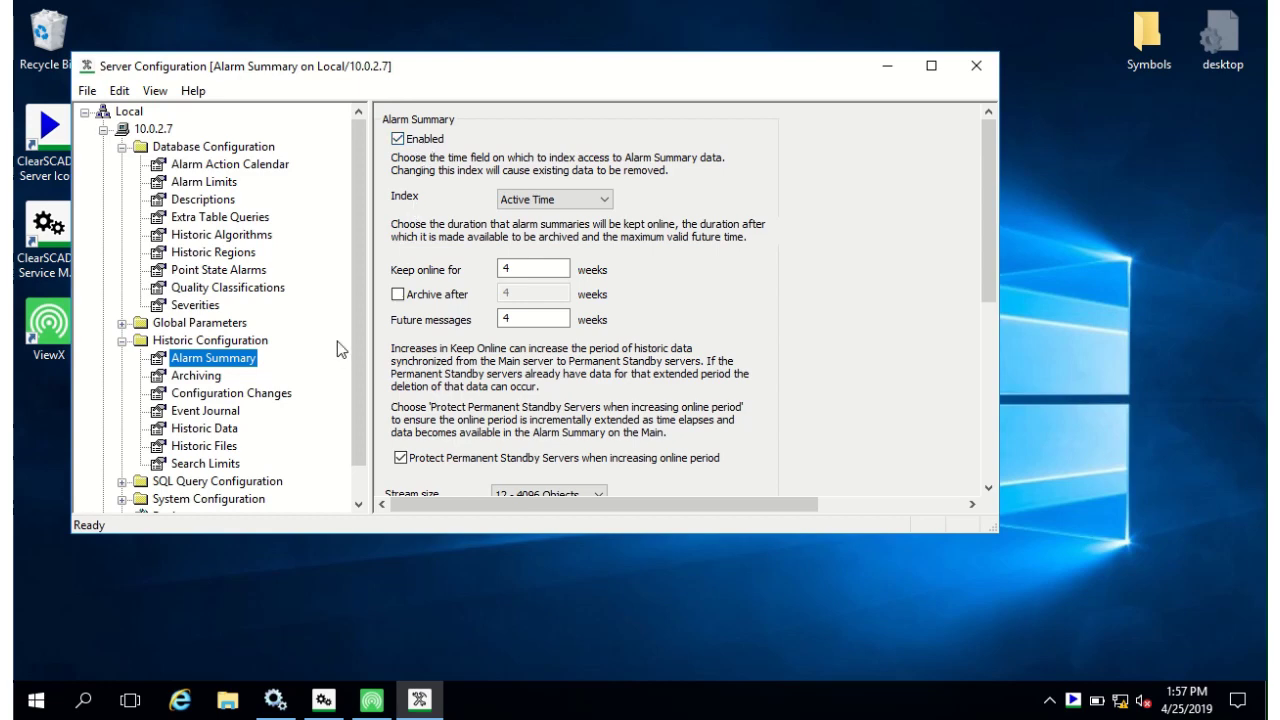
pyautogui.click(212, 395)
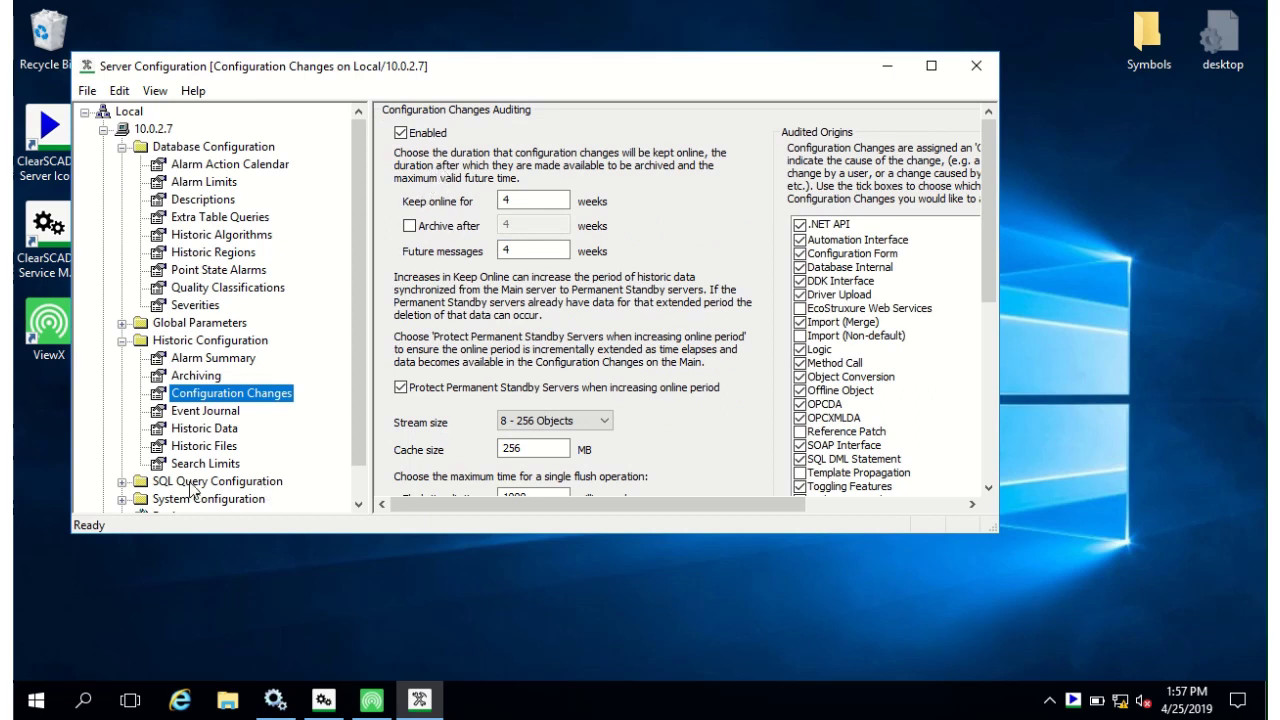
pyautogui.scroll(-1, 145, 450)
pyautogui.click(122, 464)
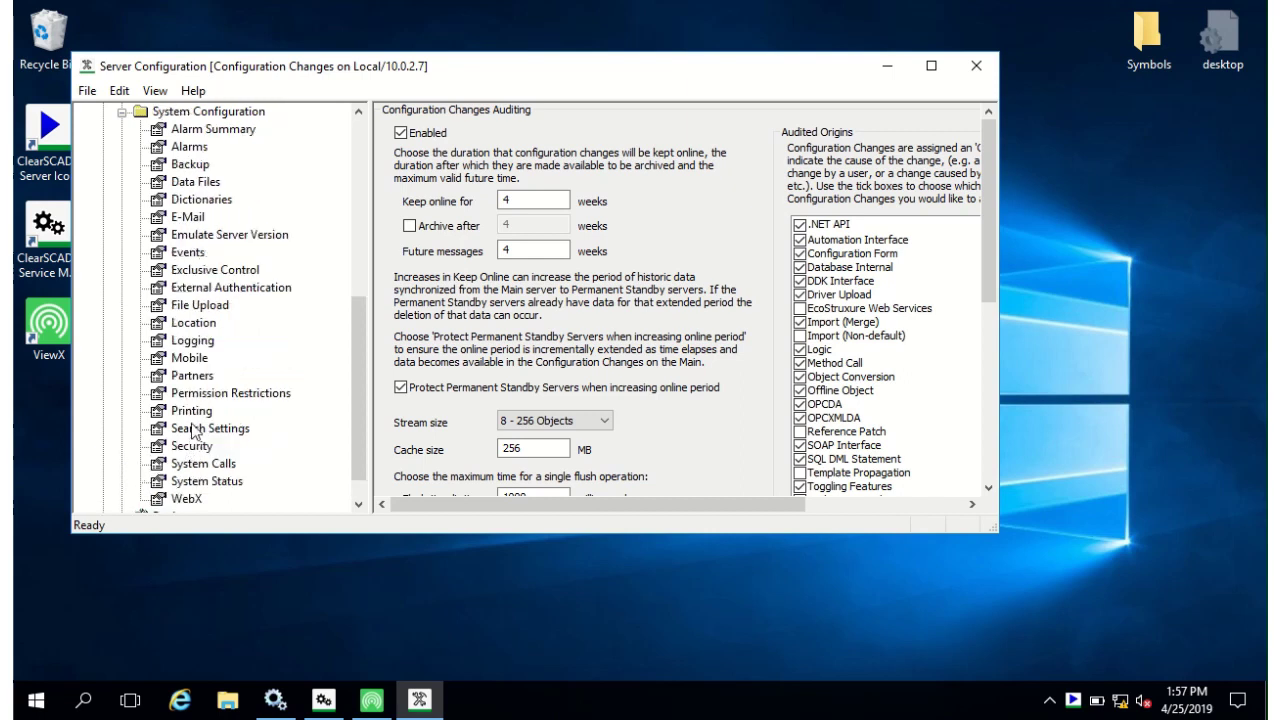
# - Review the Standby A address in the Hot-Standby Pair Partners settings, browse the menus, then close Server Configuration
pyautogui.click(198, 377)
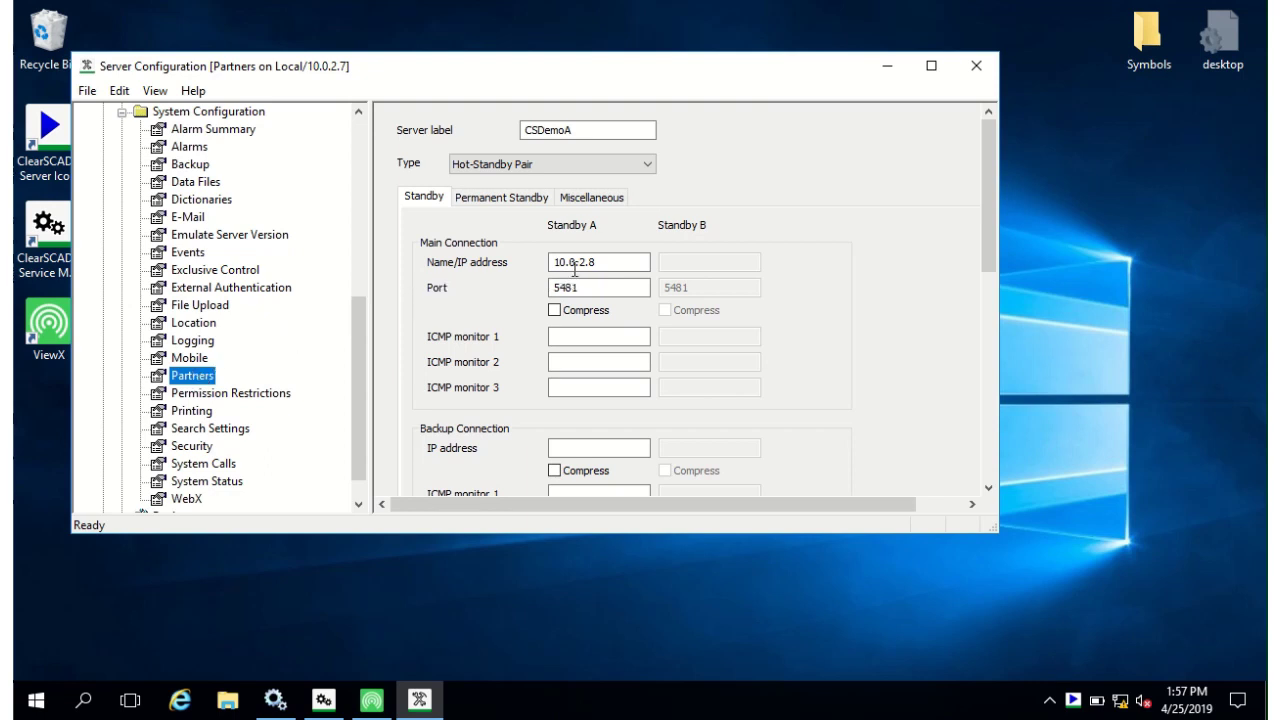
pyautogui.moveTo(606, 262); pyautogui.dragTo(545, 262)
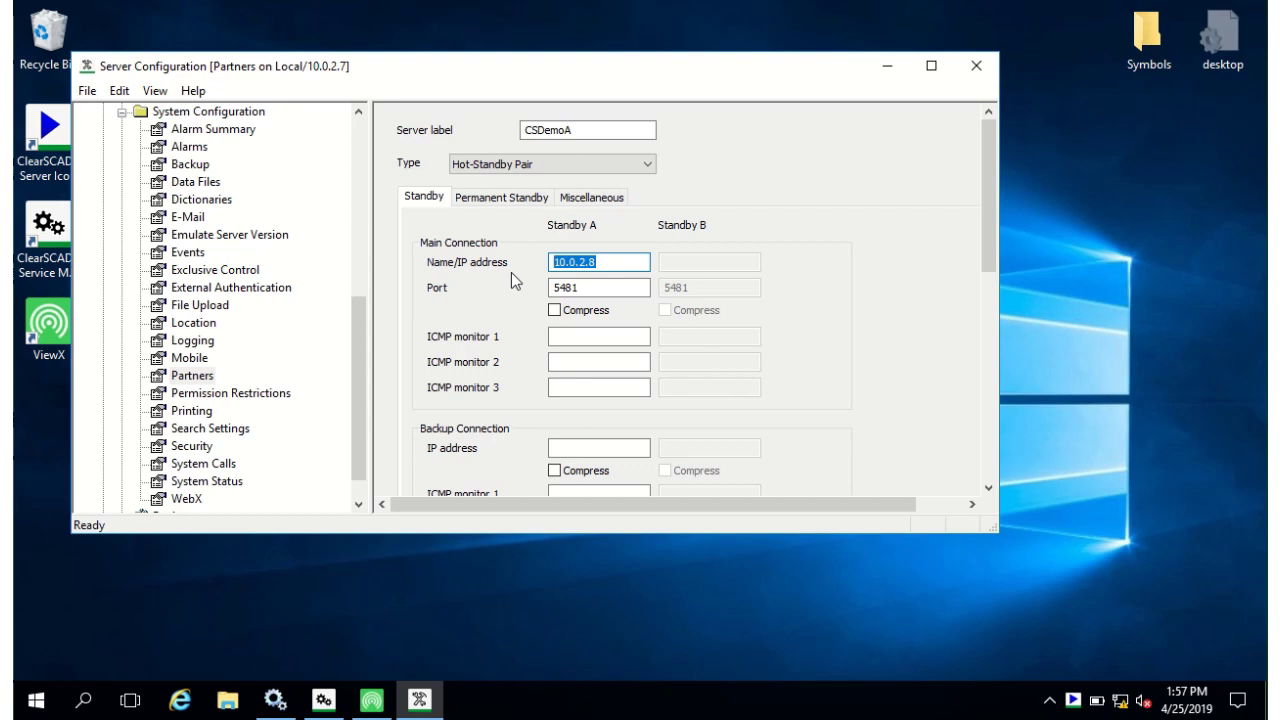
pyautogui.click(88, 91)
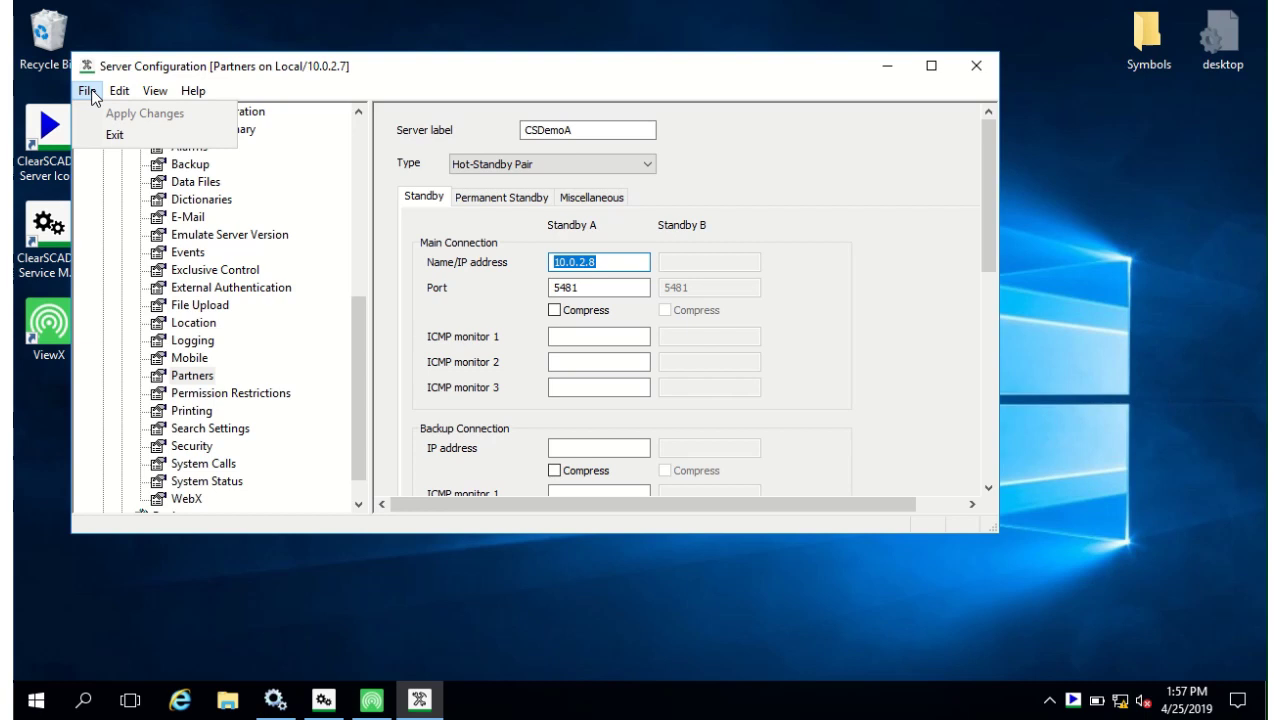
pyautogui.moveTo(108, 98)
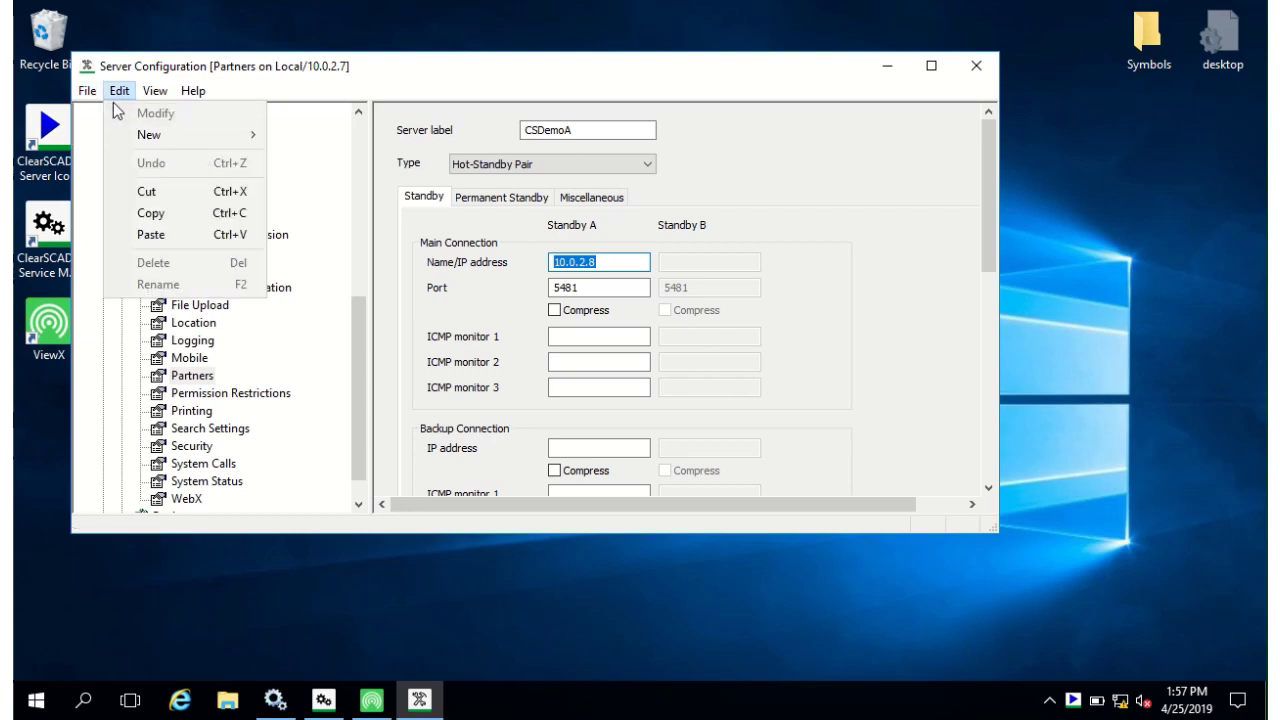
pyautogui.moveTo(193, 91)
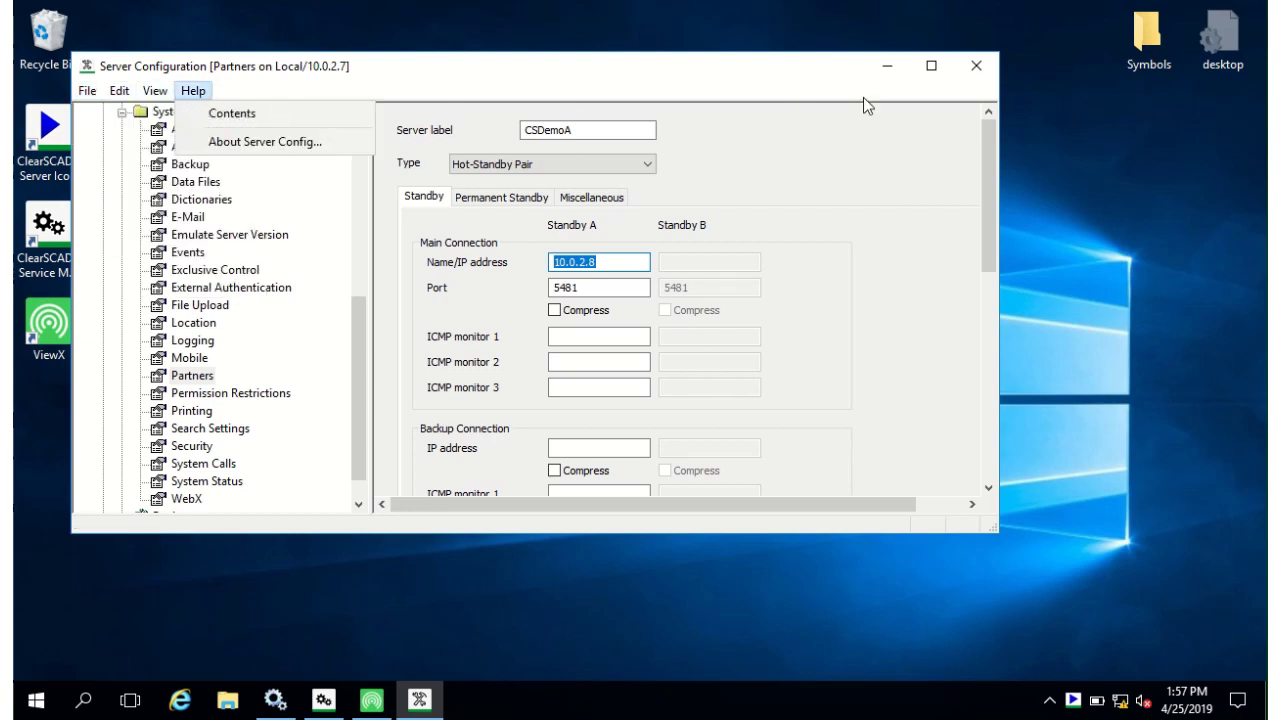
pyautogui.click(976, 65)
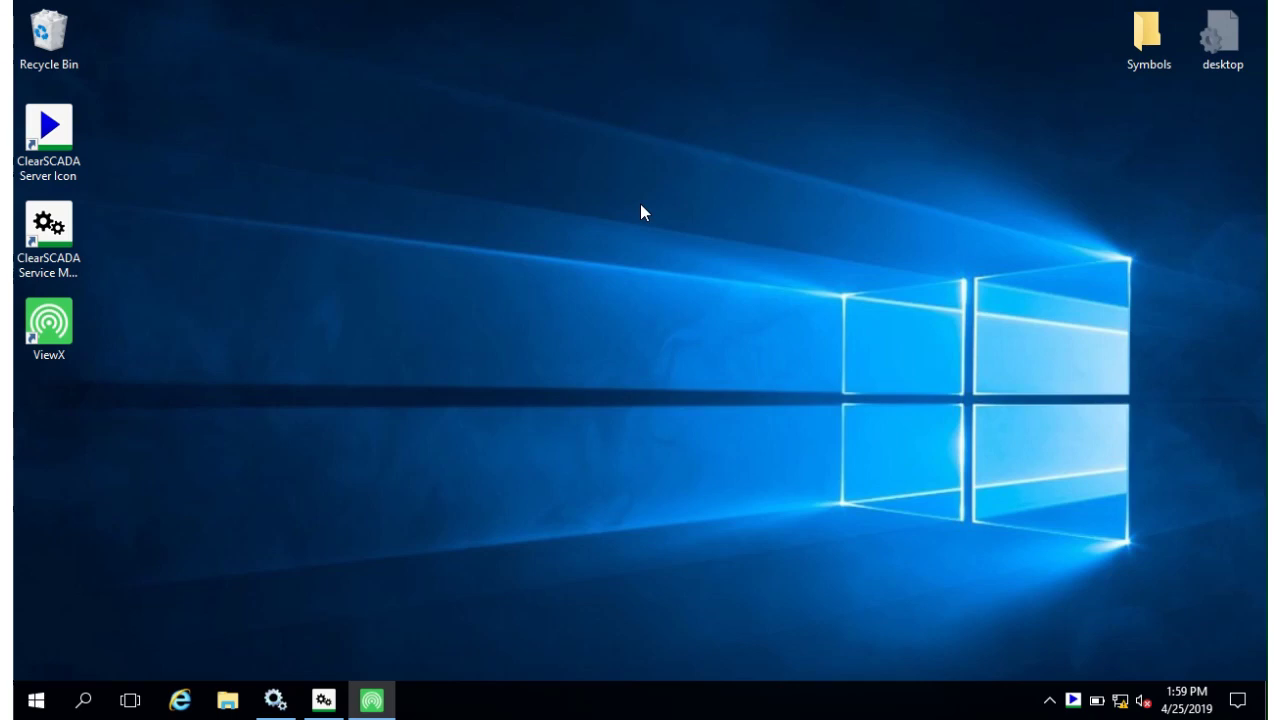
pyautogui.rightClick(1073, 700)
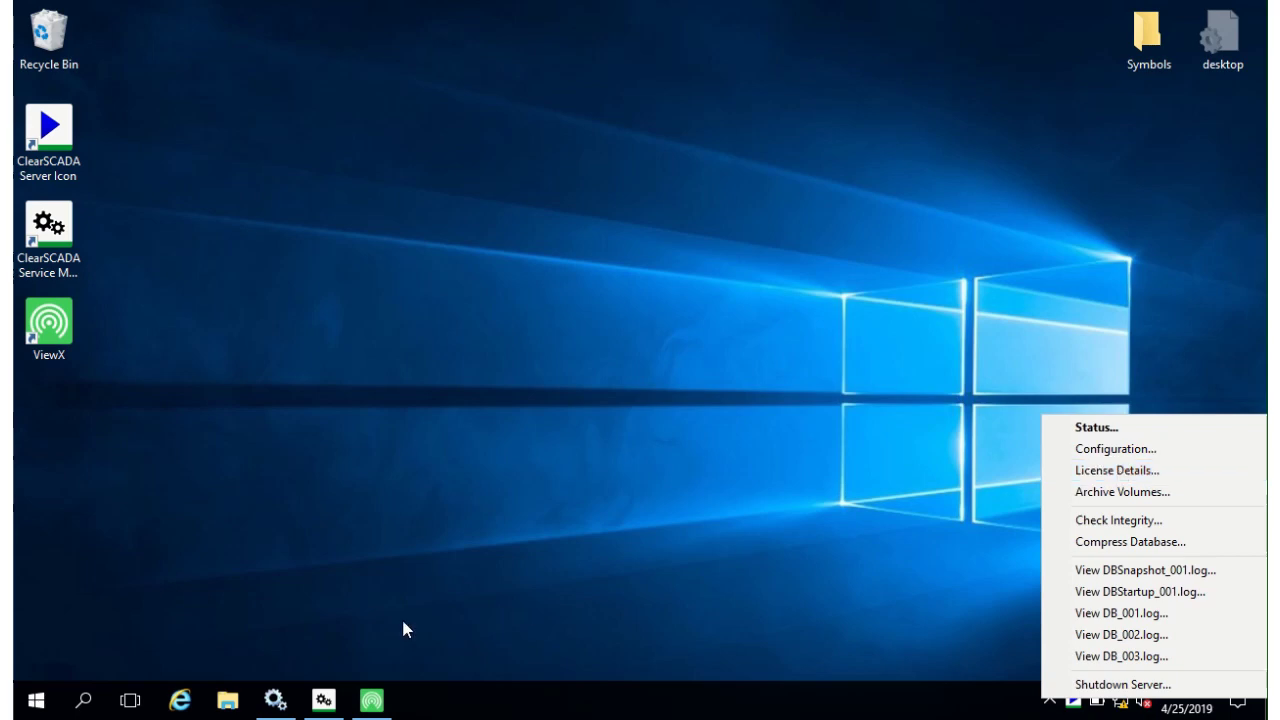
pyautogui.click(30, 705)
pyautogui.scroll(-5, 171, 632)
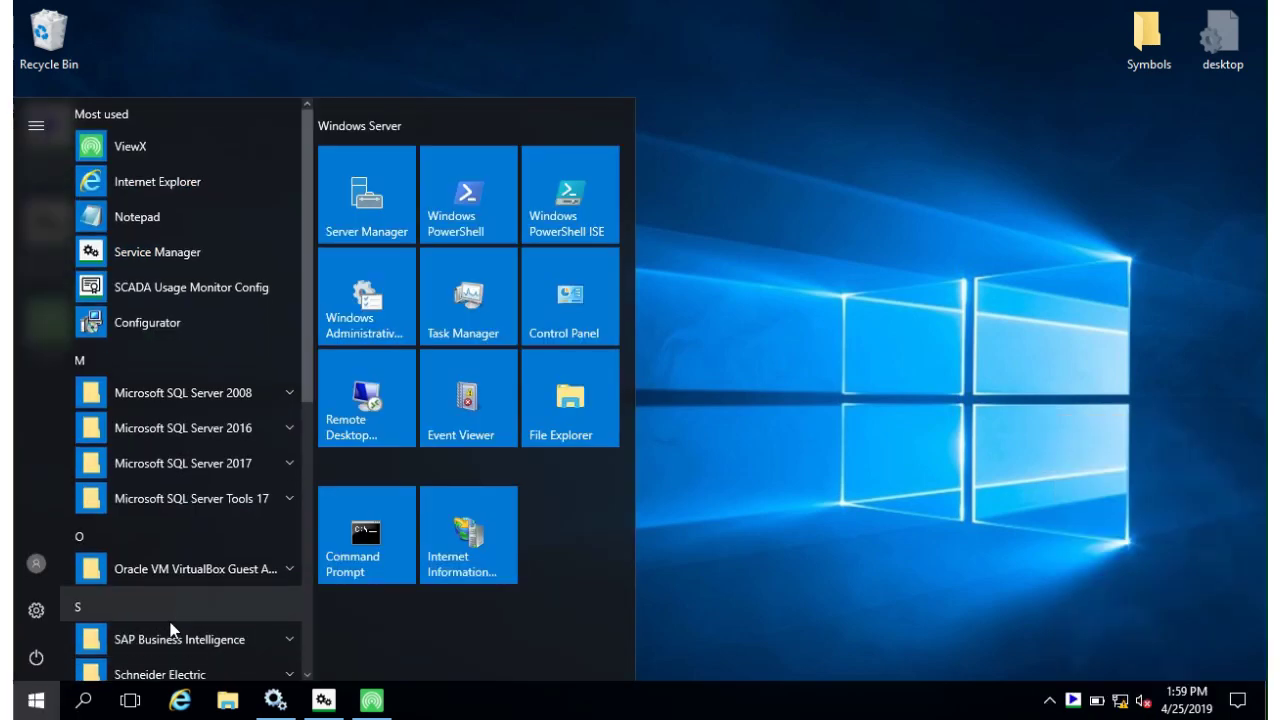
pyautogui.click(229, 373)
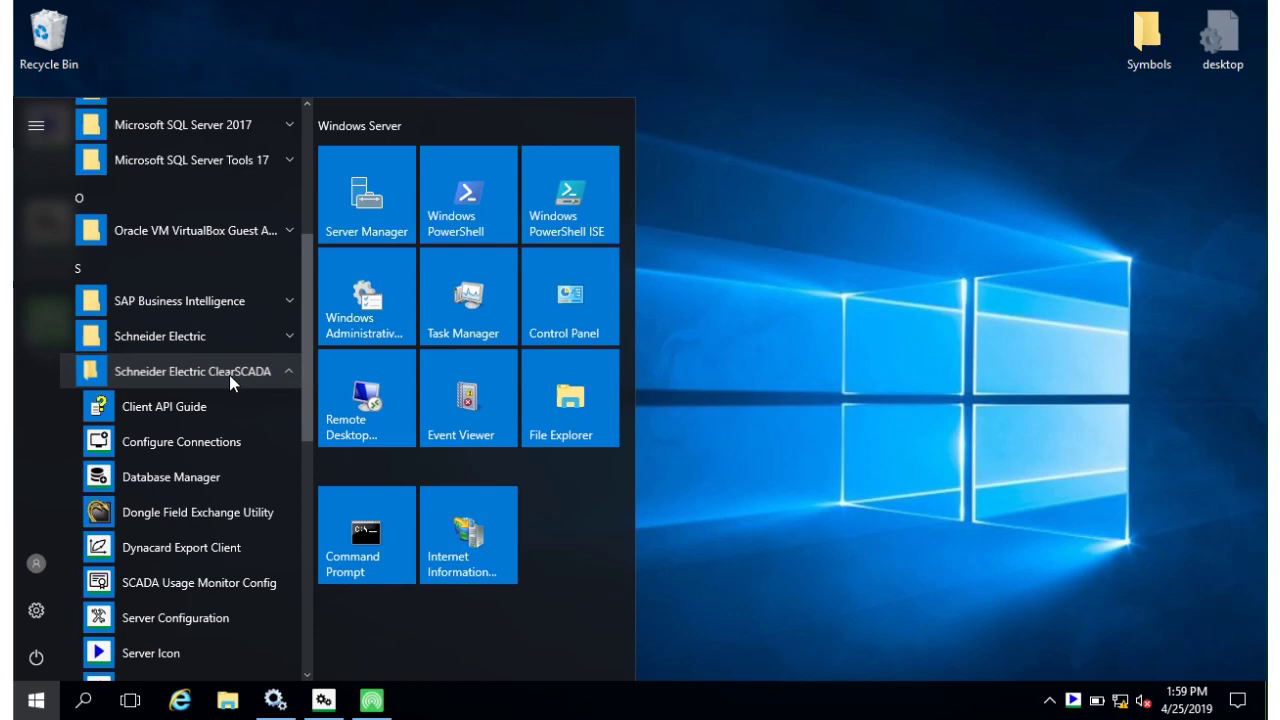
pyautogui.scroll(-2, 236, 430)
pyautogui.scroll(-1, 236, 430)
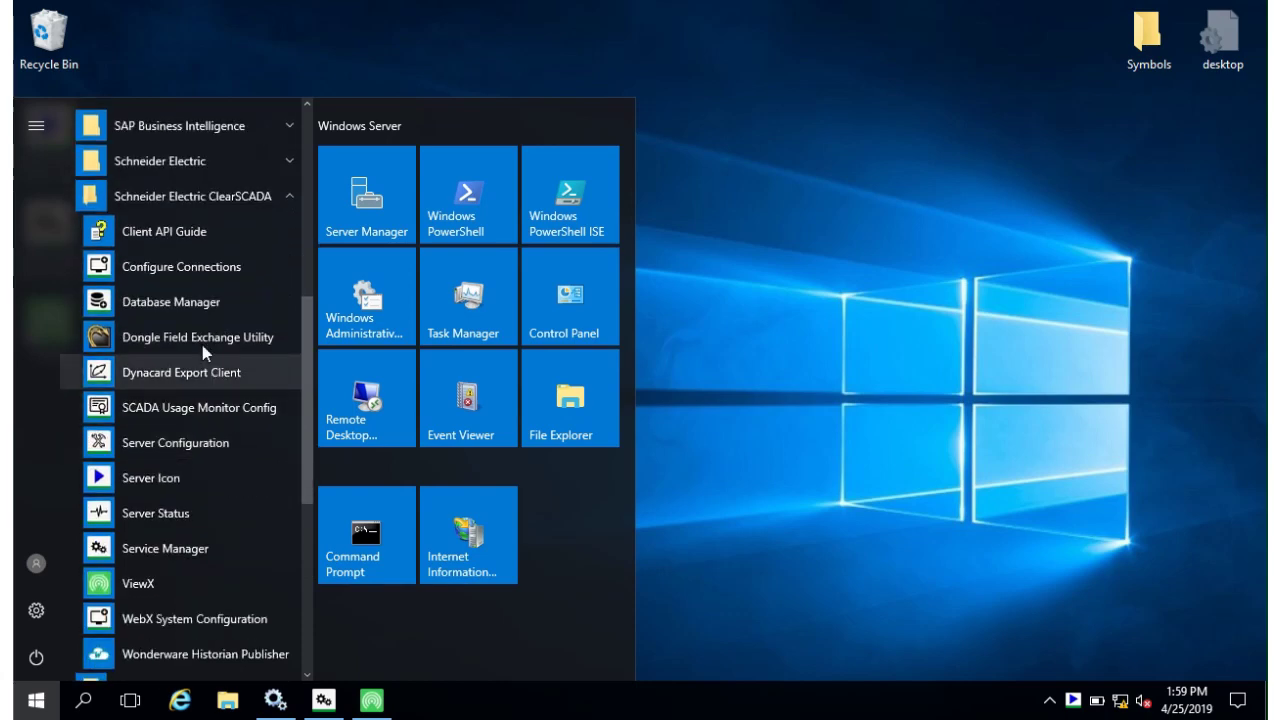
pyautogui.click(194, 301)
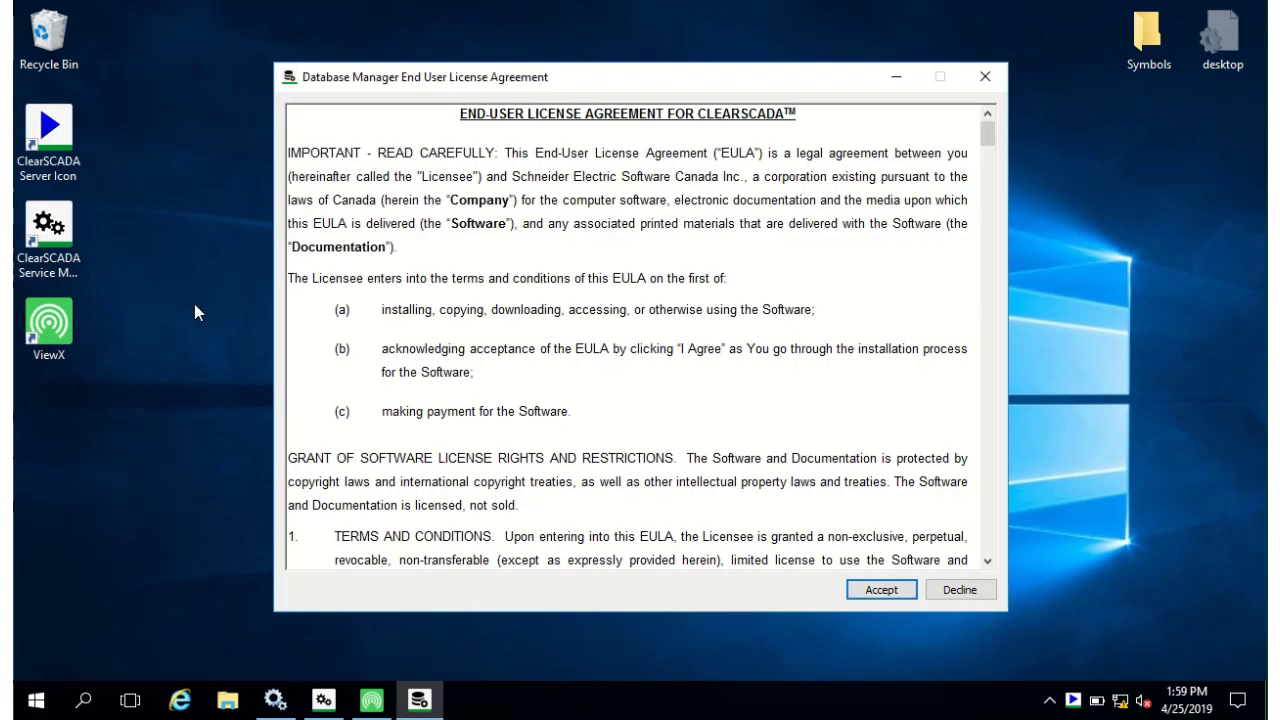
pyautogui.click(882, 590)
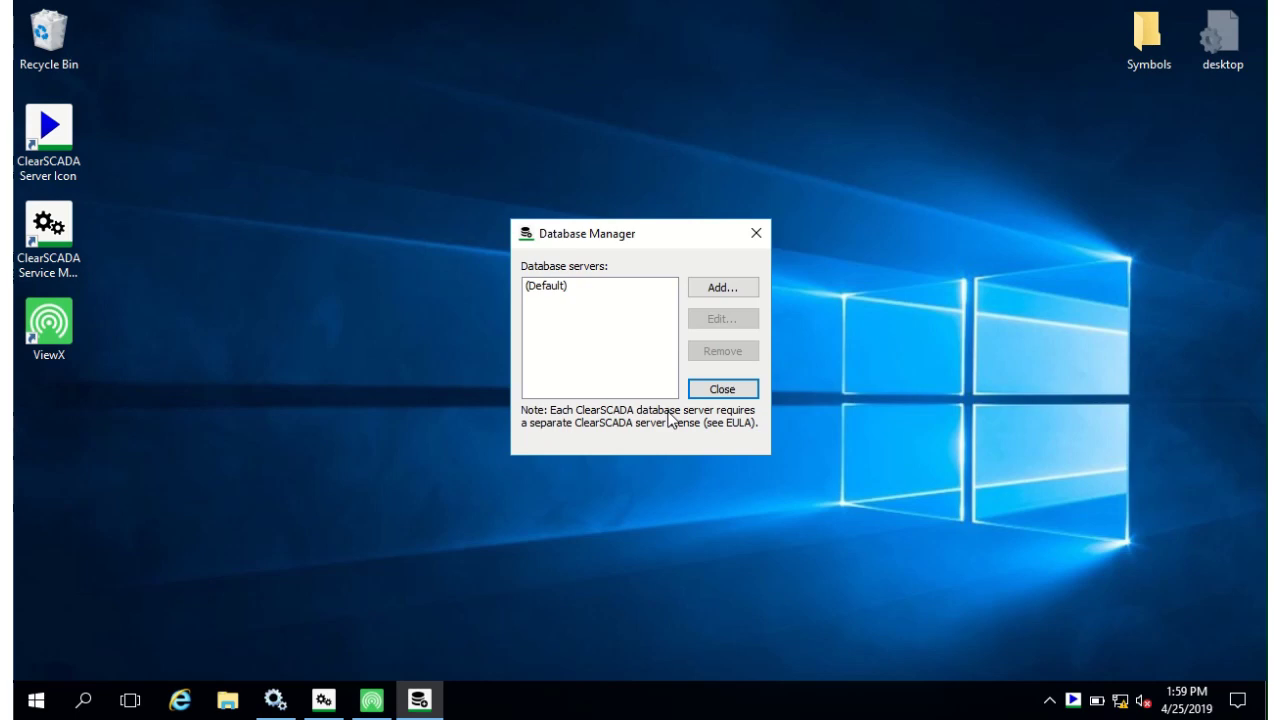
pyautogui.click(748, 391)
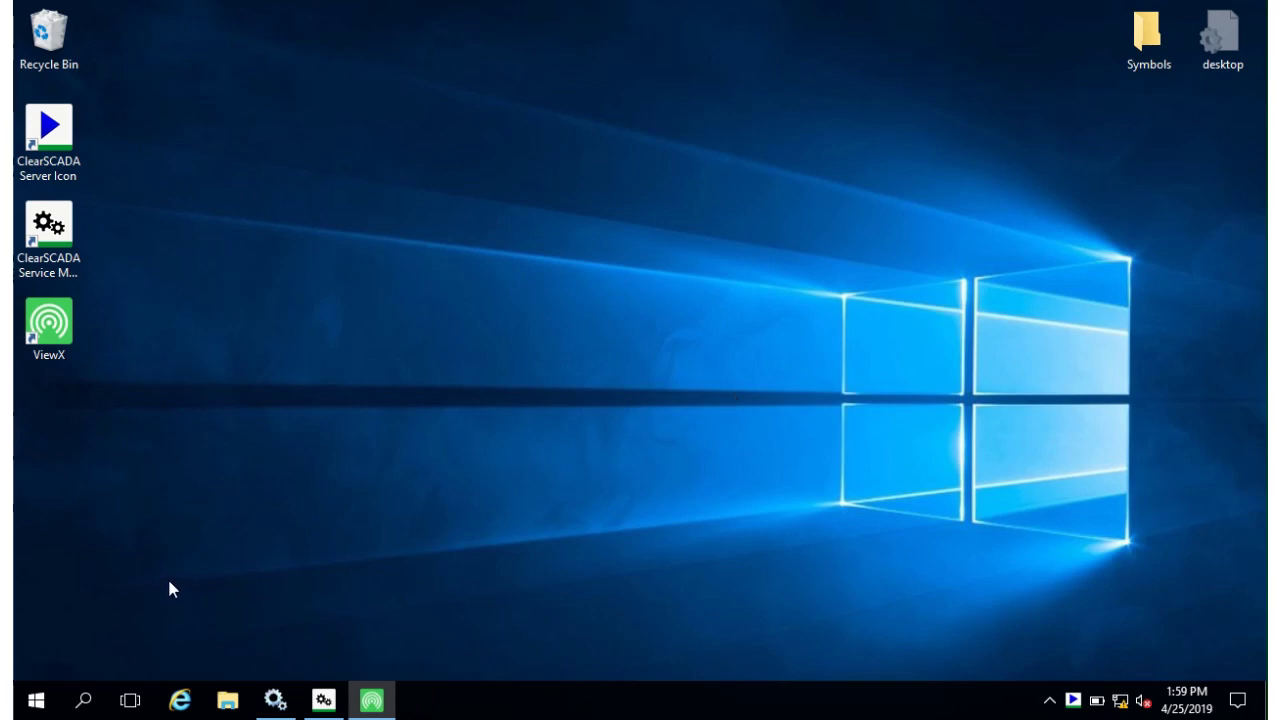
pyautogui.click(33, 703)
pyautogui.scroll(-5, 150, 627)
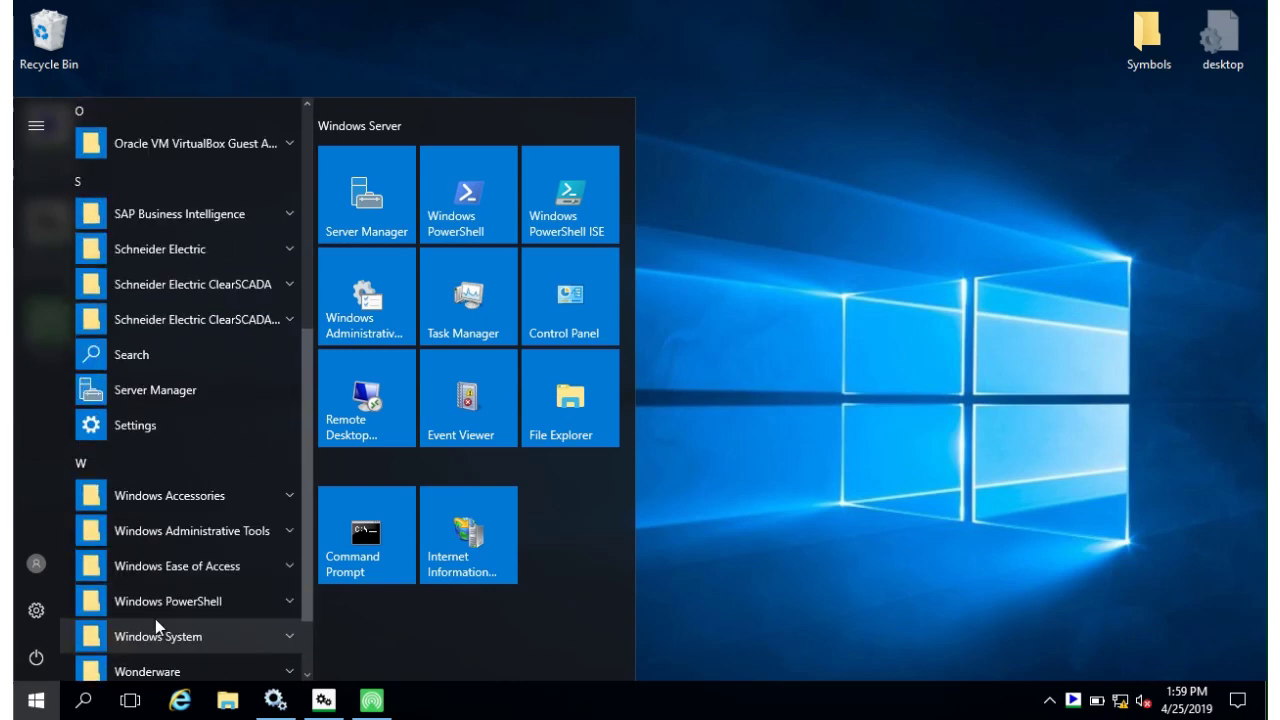
pyautogui.click(239, 285)
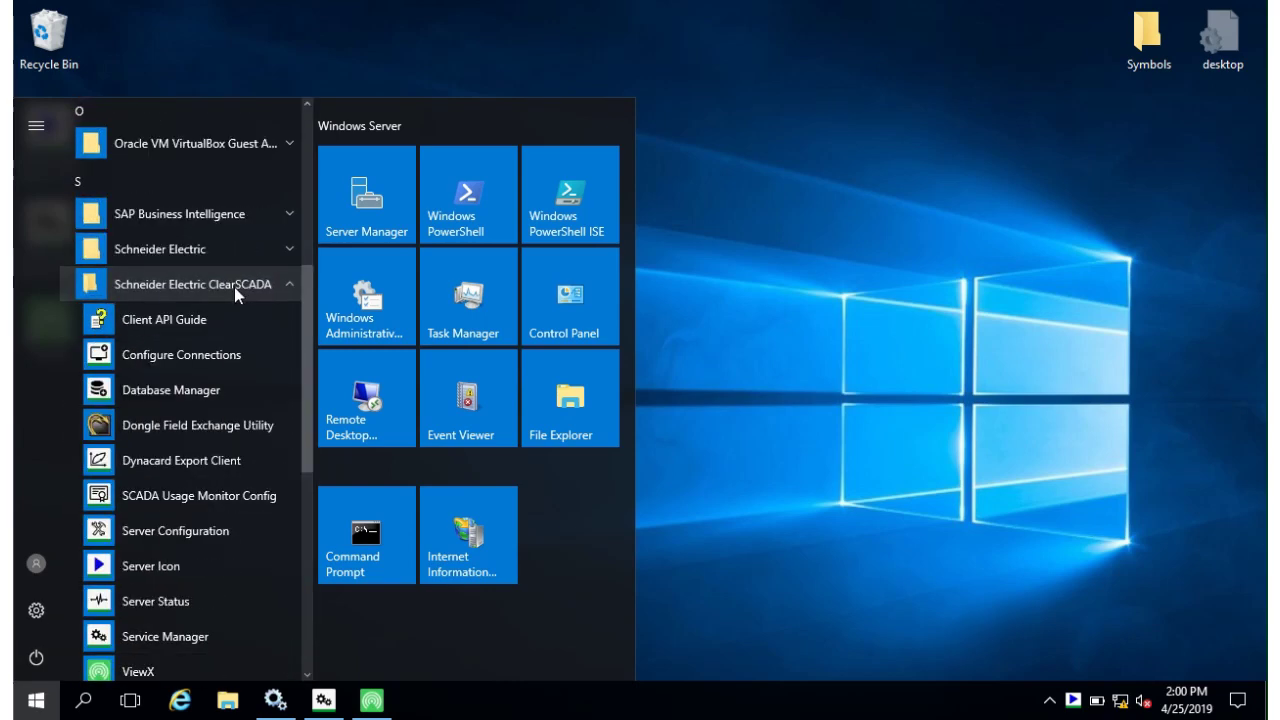
pyautogui.click(207, 354)
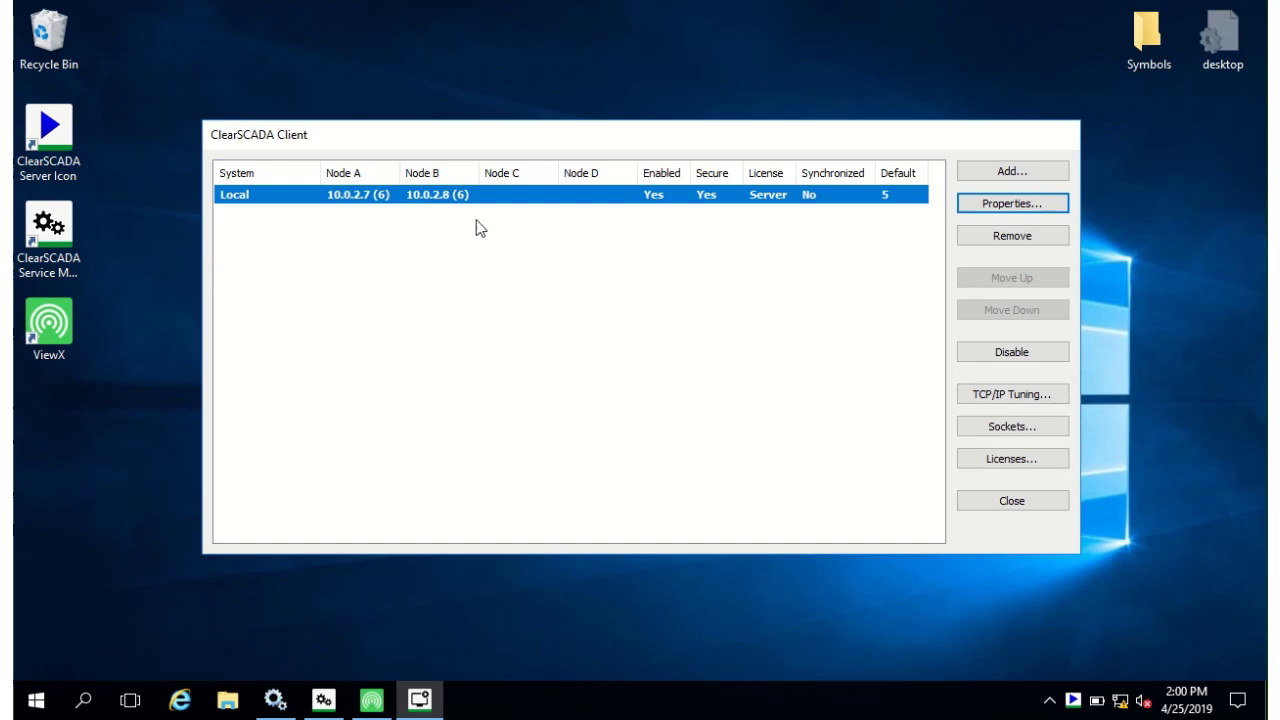
pyautogui.click(1047, 503)
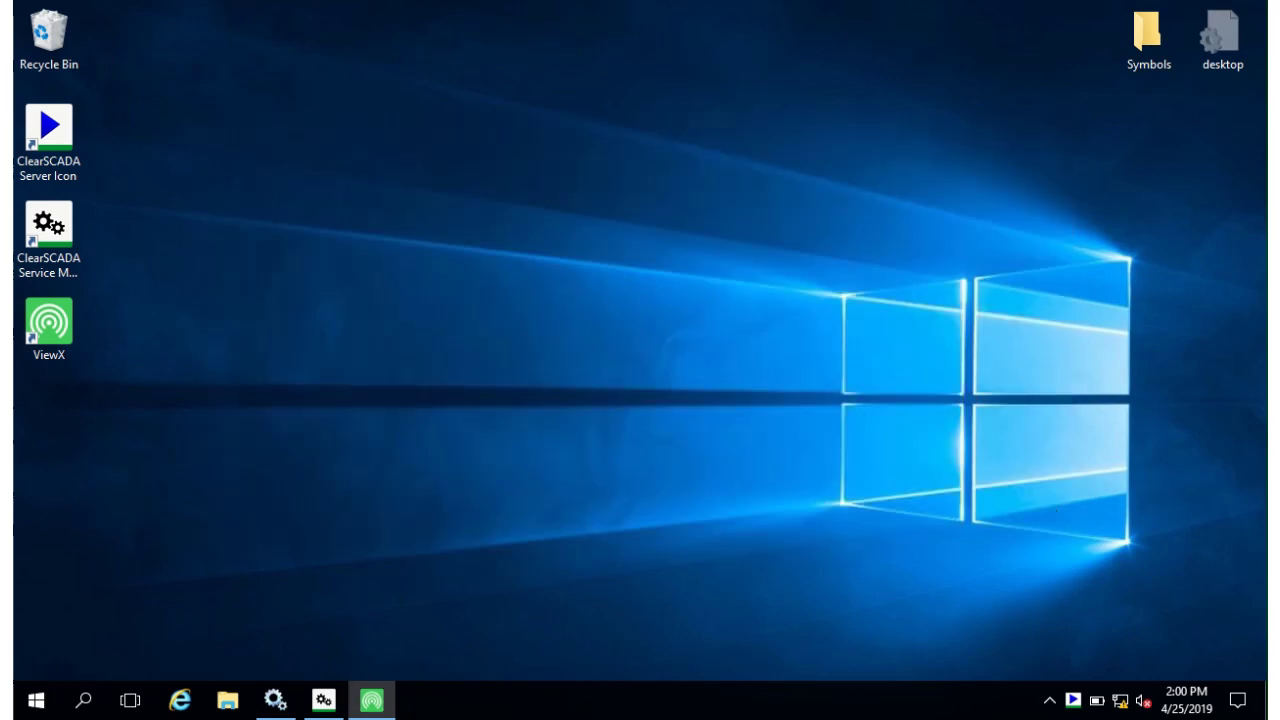